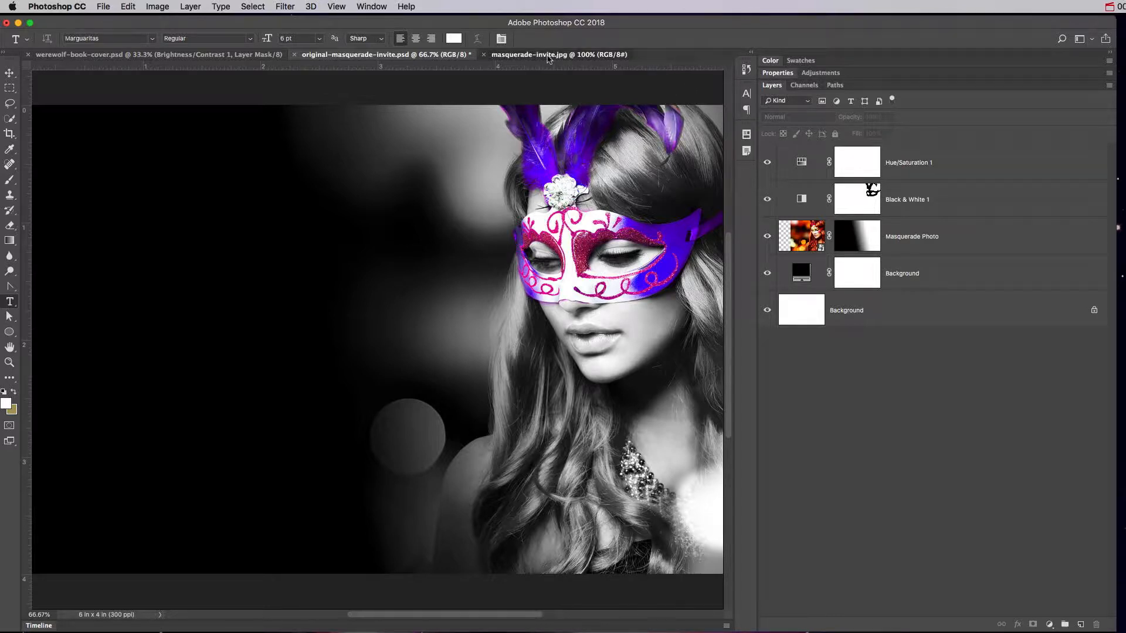
Check masquerade-invite.jpg for reference and add the horizontal text "Masquerade" over the dark upper-left area of original-masquerade-invite.psd
left_click(548, 56)
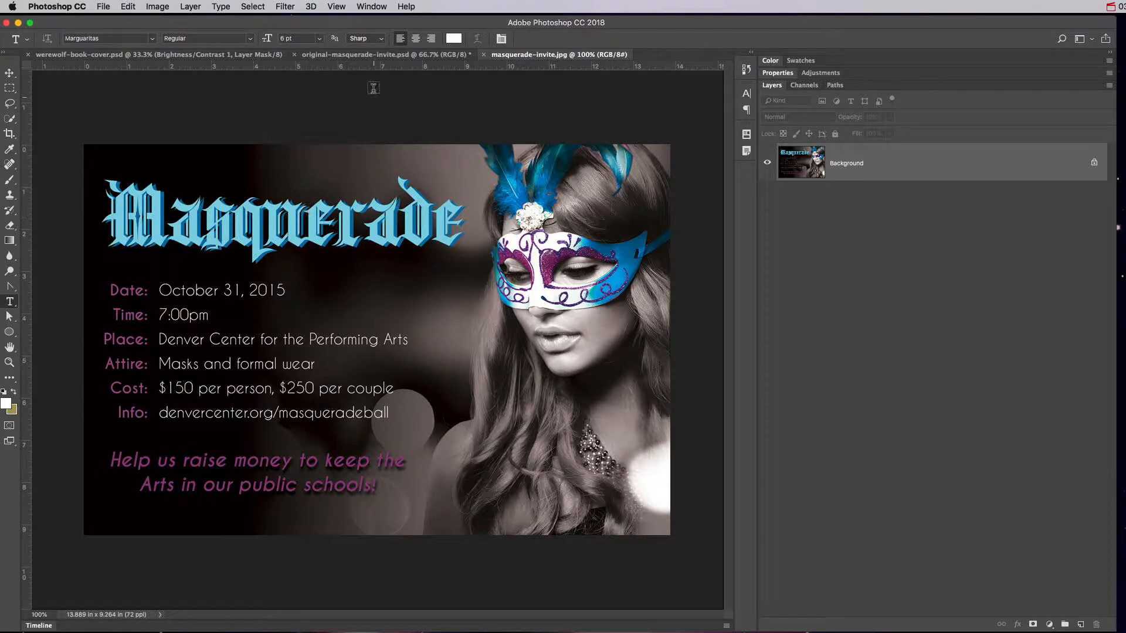
left_click(346, 55)
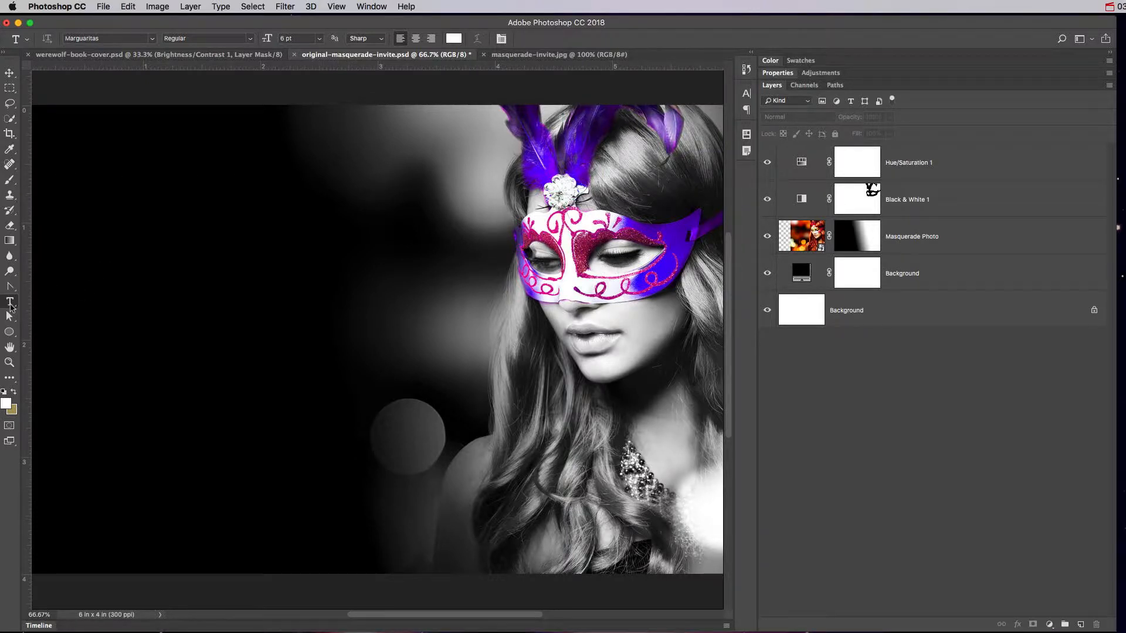
left_click(10, 303)
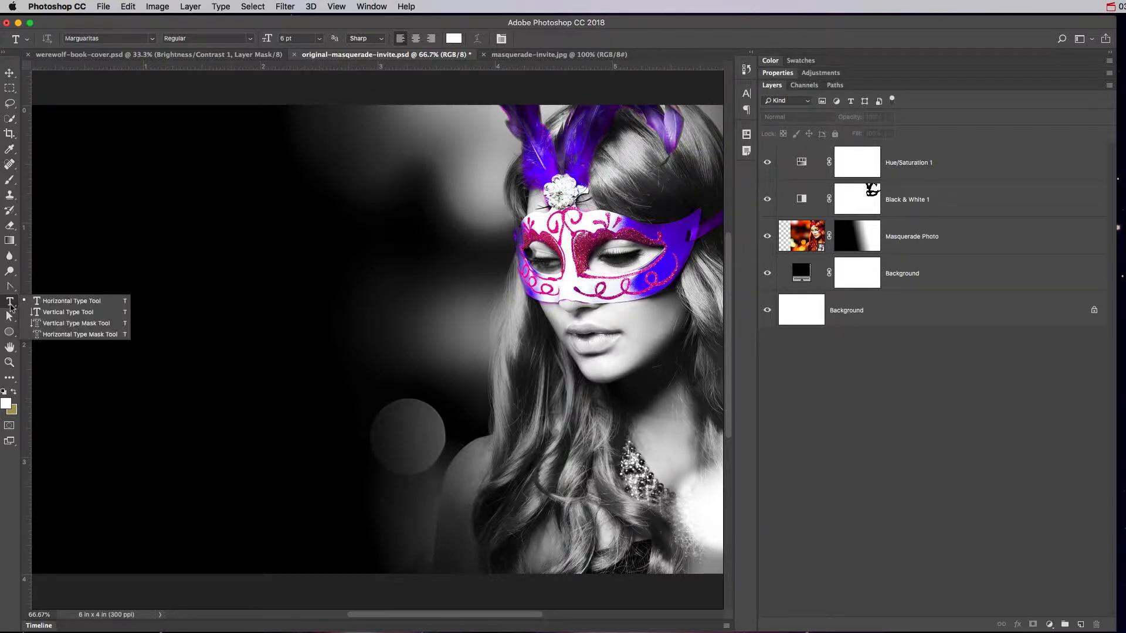
left_click(50, 303)
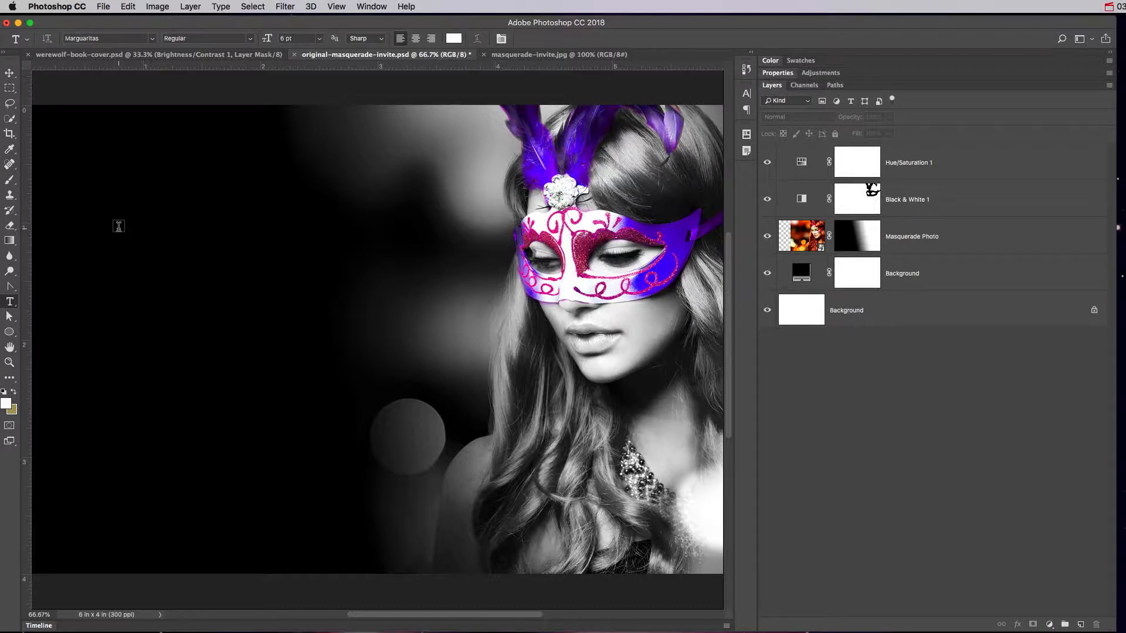
left_click(77, 217)
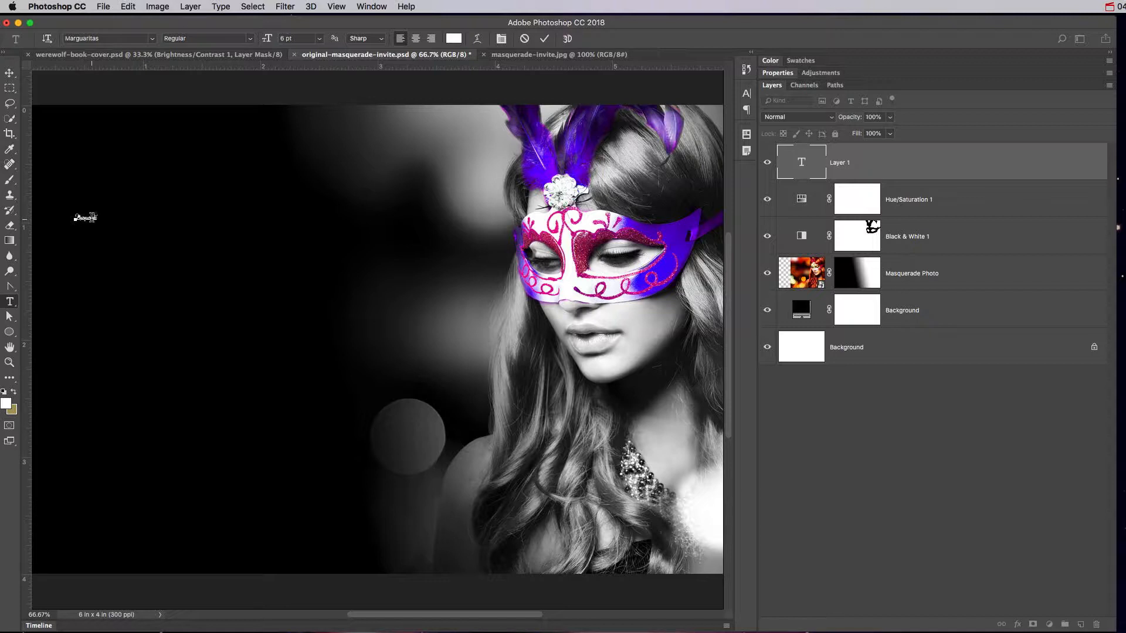
Enlarge the whole word "Masquerade" to a font size of 107 pt
double_click(92, 217)
left_click(318, 38)
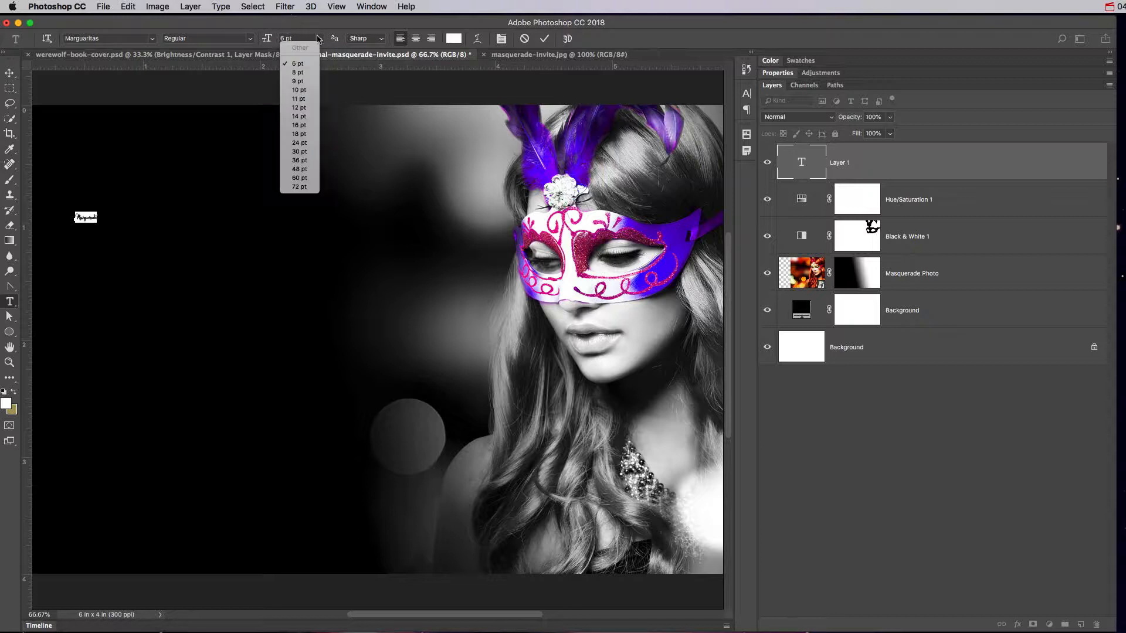
left_click(308, 162)
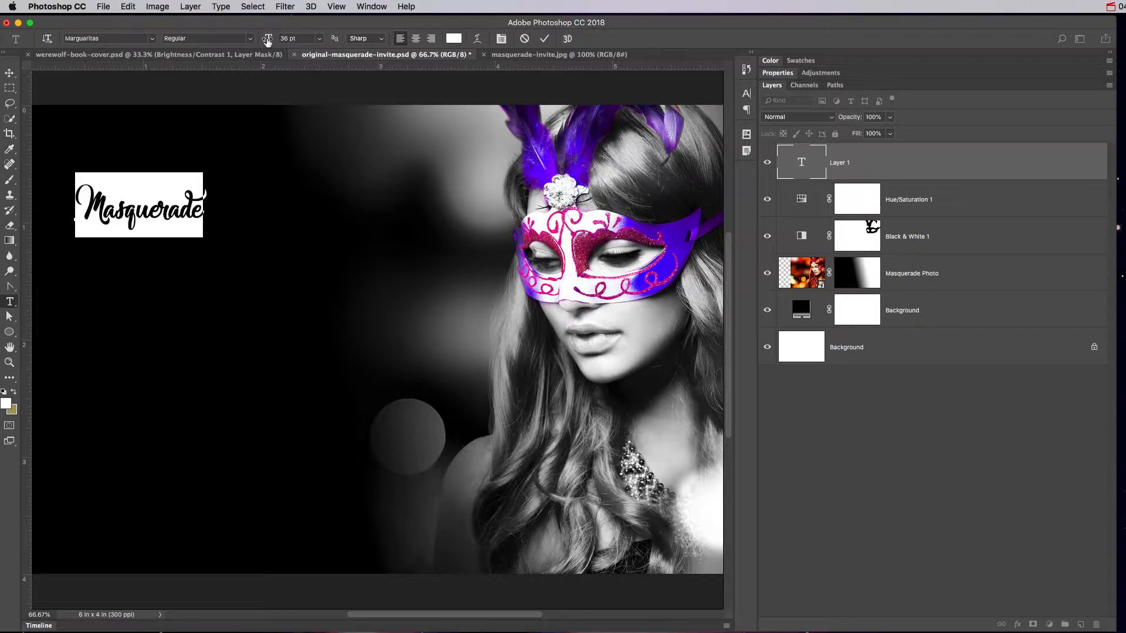
left_click_drag(267, 40, 309, 46)
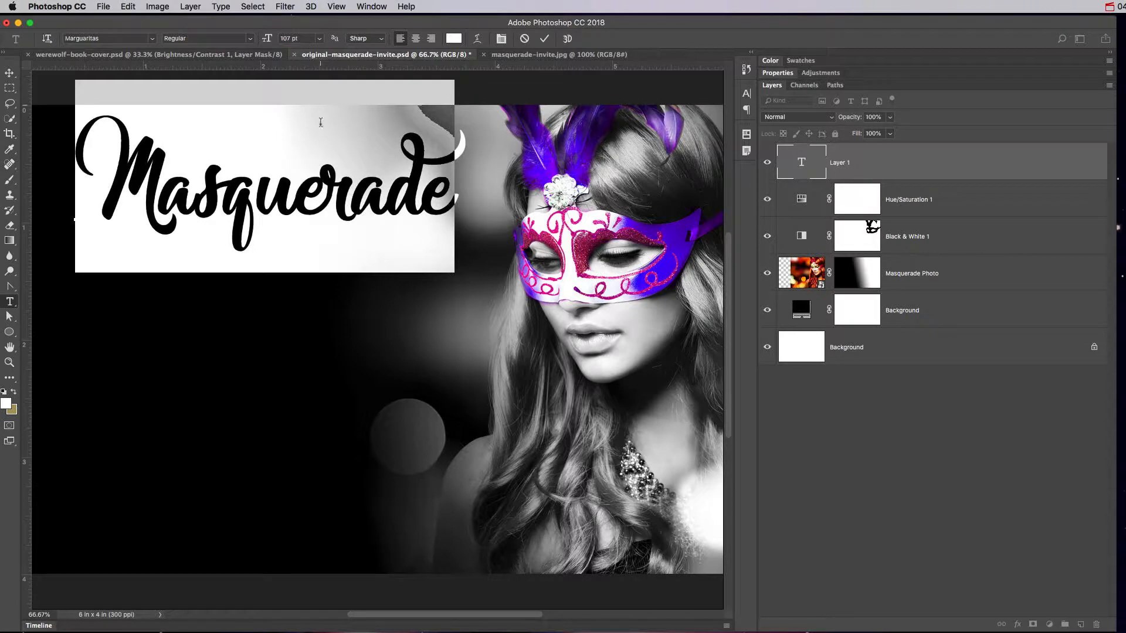
left_click(202, 181)
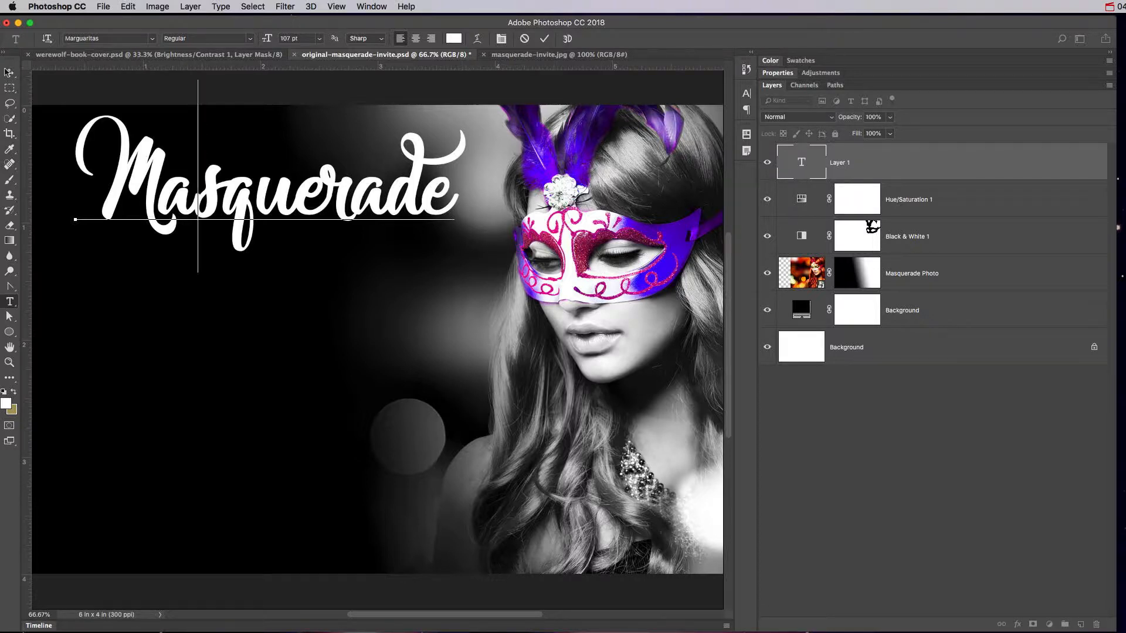
Move the Masquerade text lower, scale it proportionally to about 112%, and shift it slightly left, clear of the woman's face
left_click(10, 72)
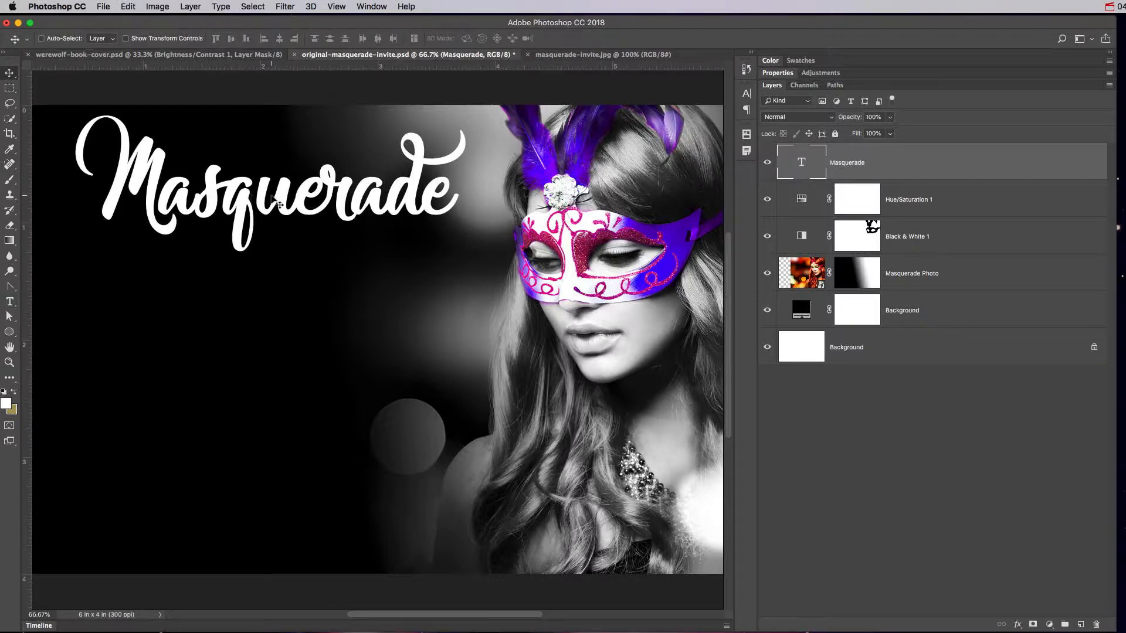
left_click_drag(283, 194, 270, 253)
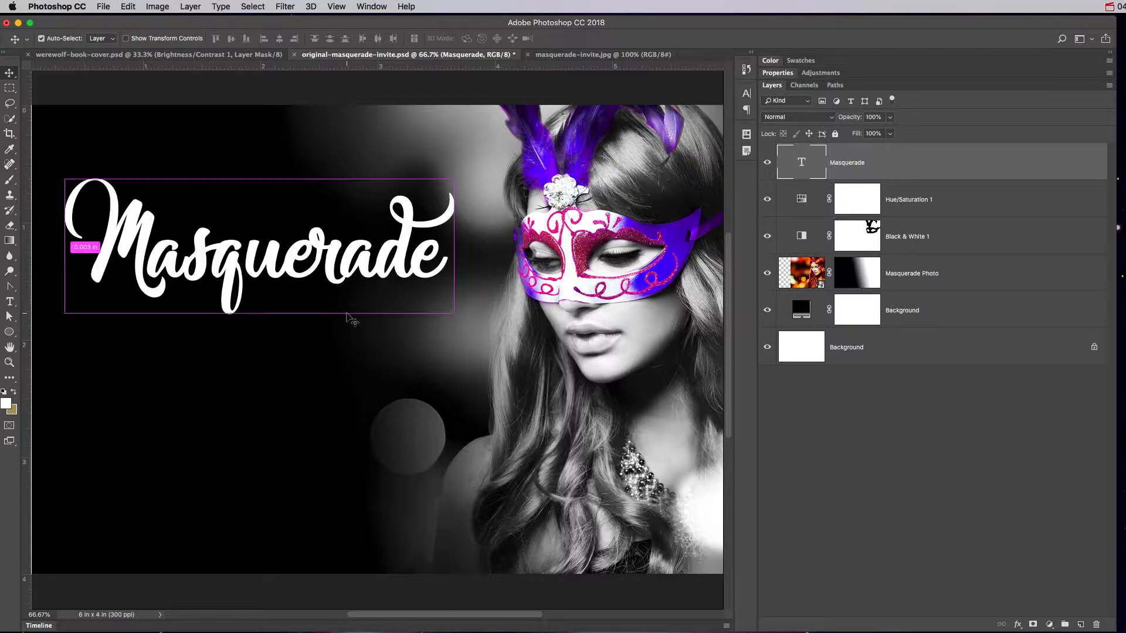
key("ctrl+t")
left_click_drag(454, 336, 448, 473)
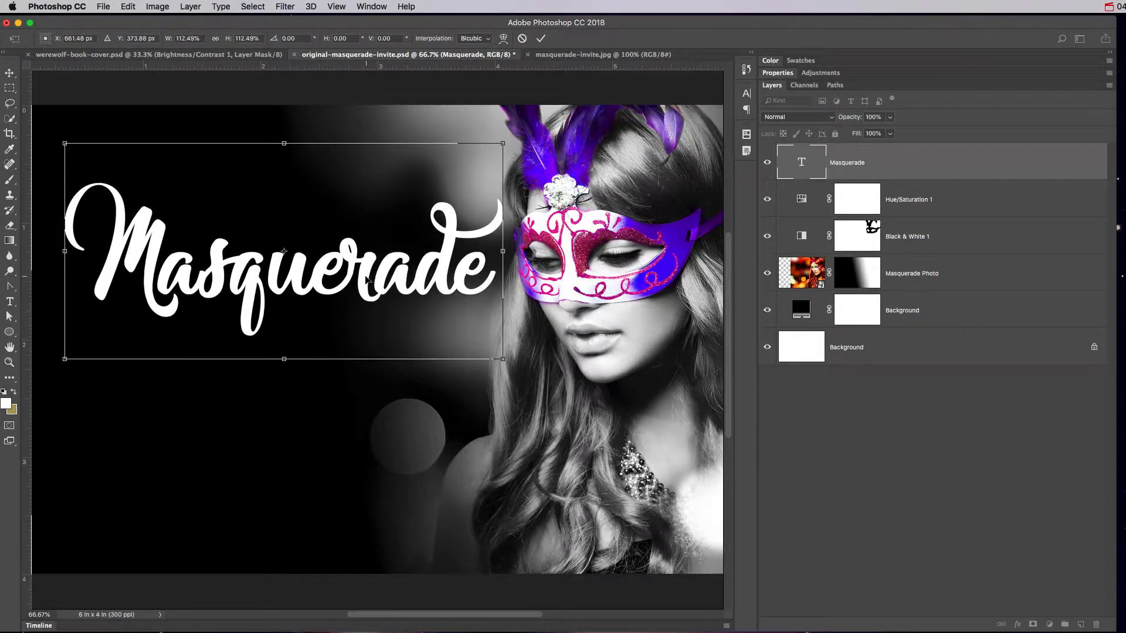
left_click_drag(358, 277, 343, 276)
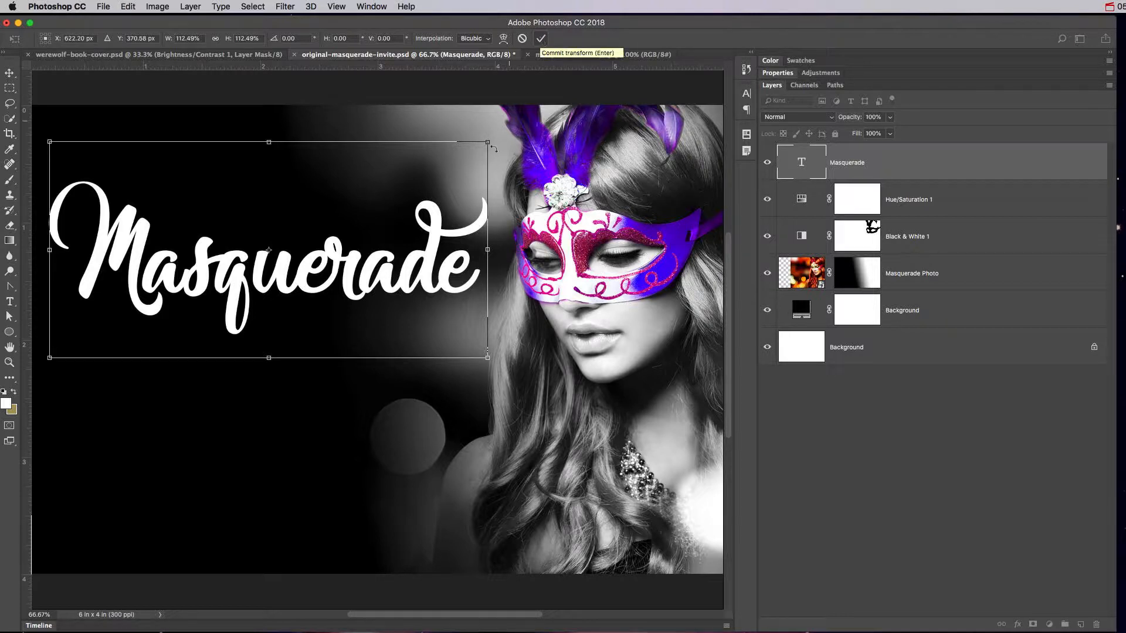
key("Return")
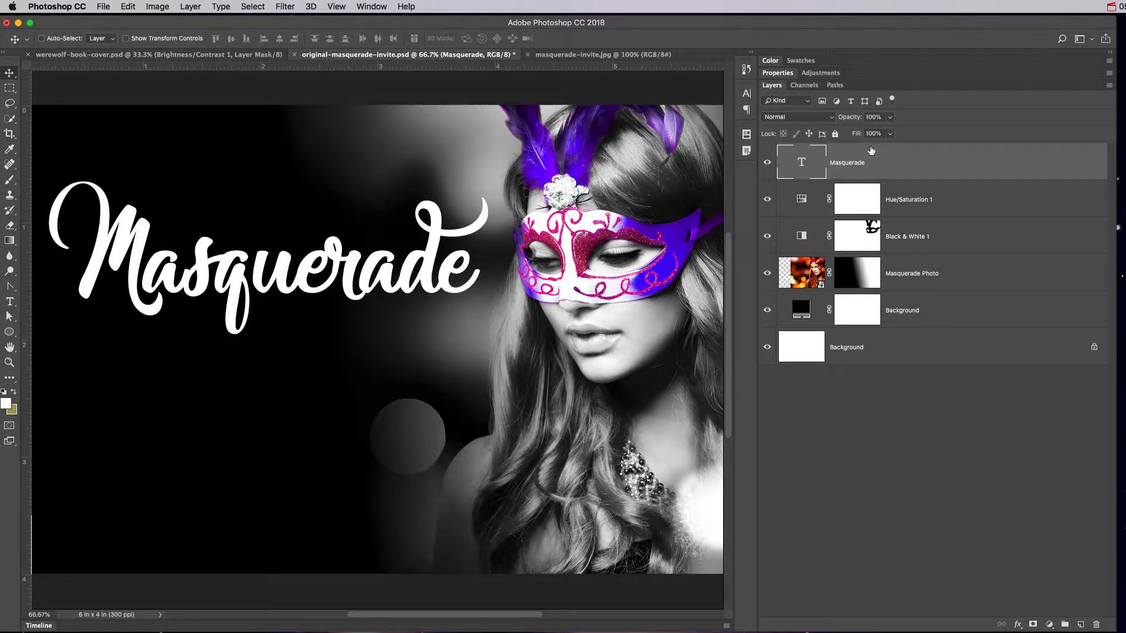
double_click(807, 167)
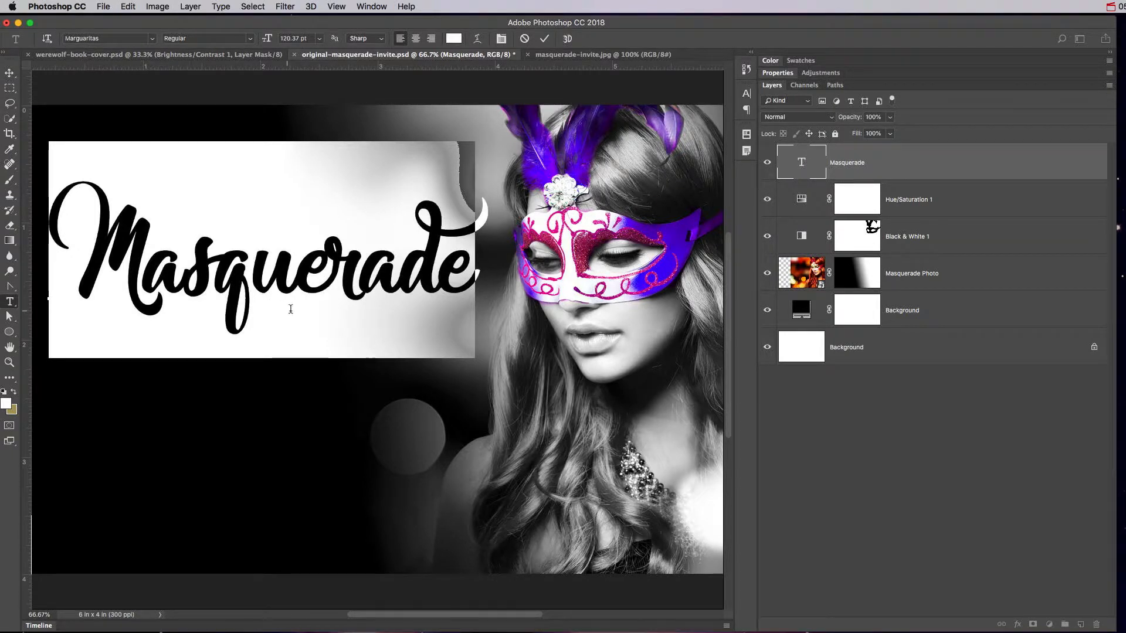
left_click(801, 169)
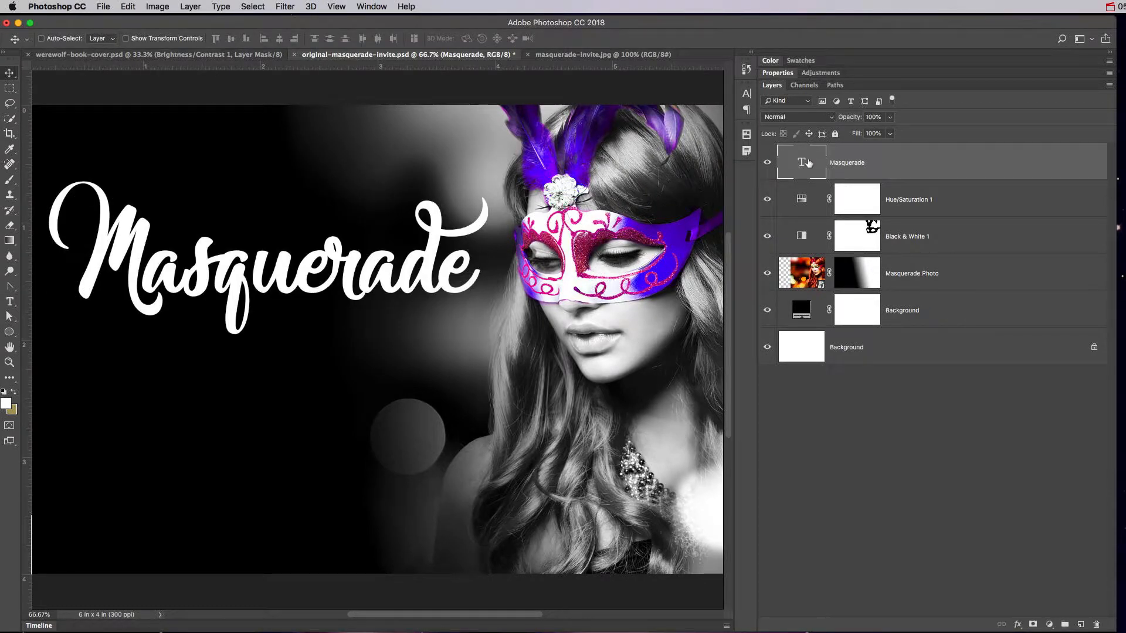
double_click(809, 163)
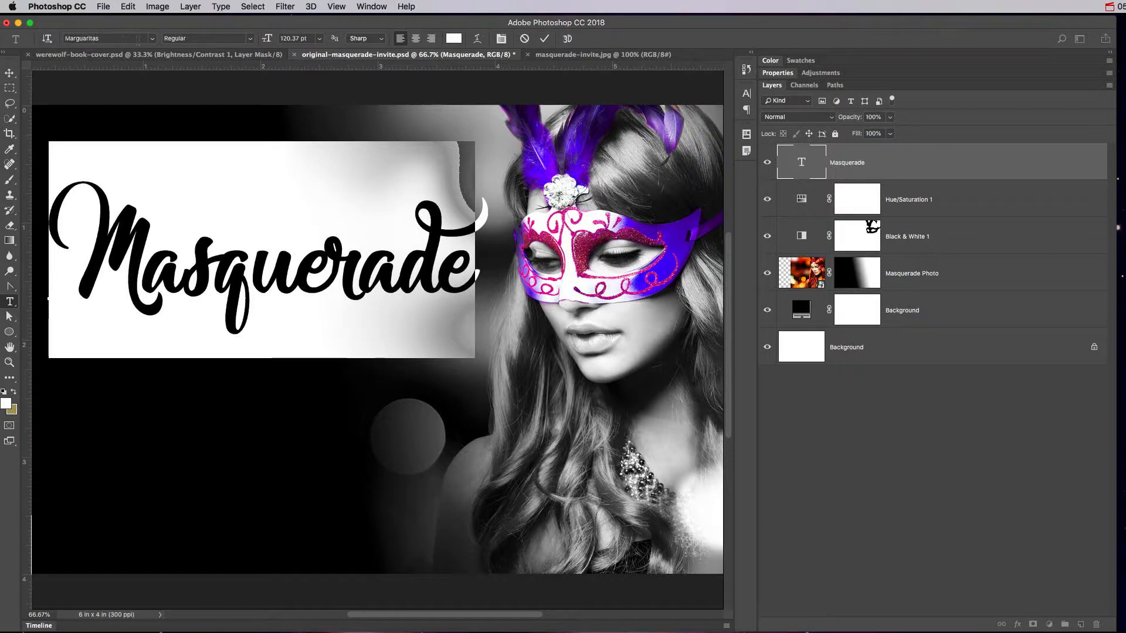
left_click(152, 38)
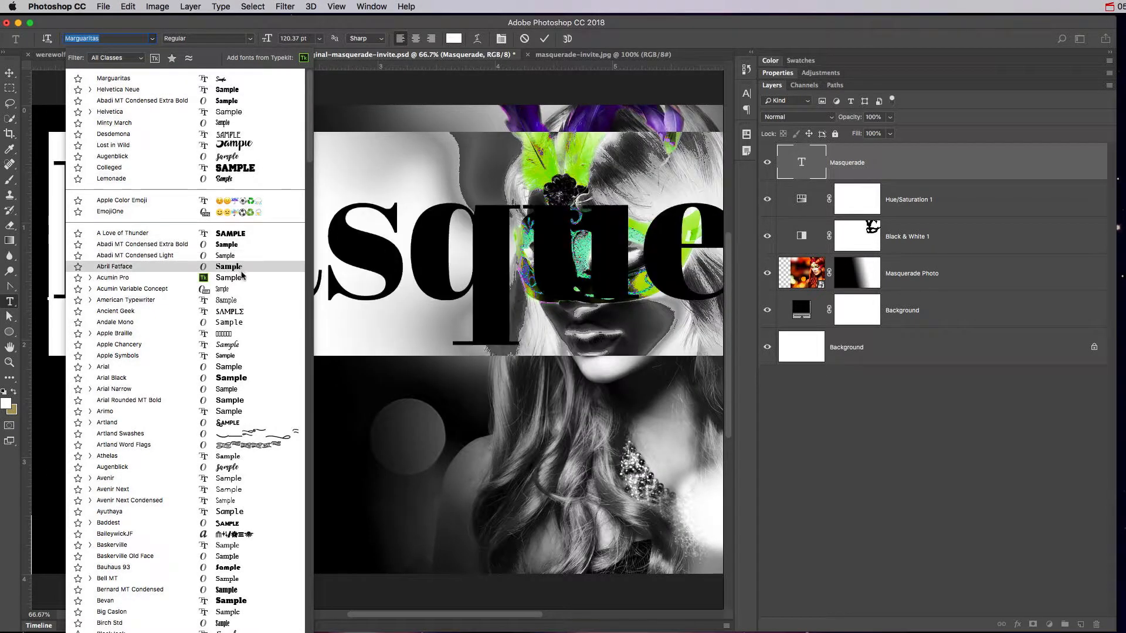
key("Escape")
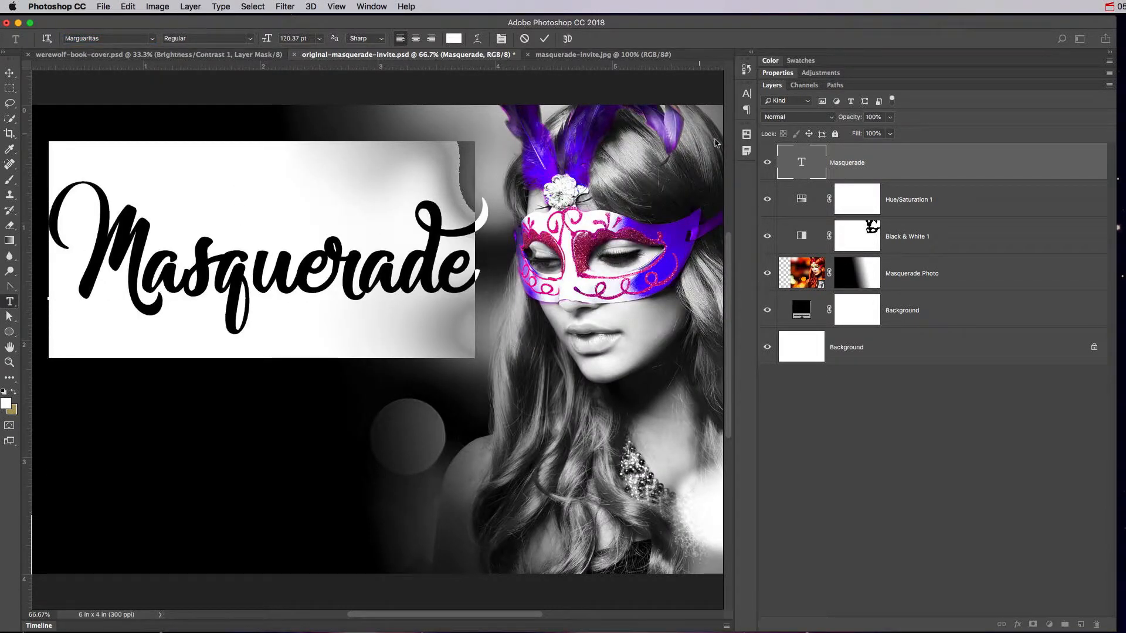
key("super+Return")
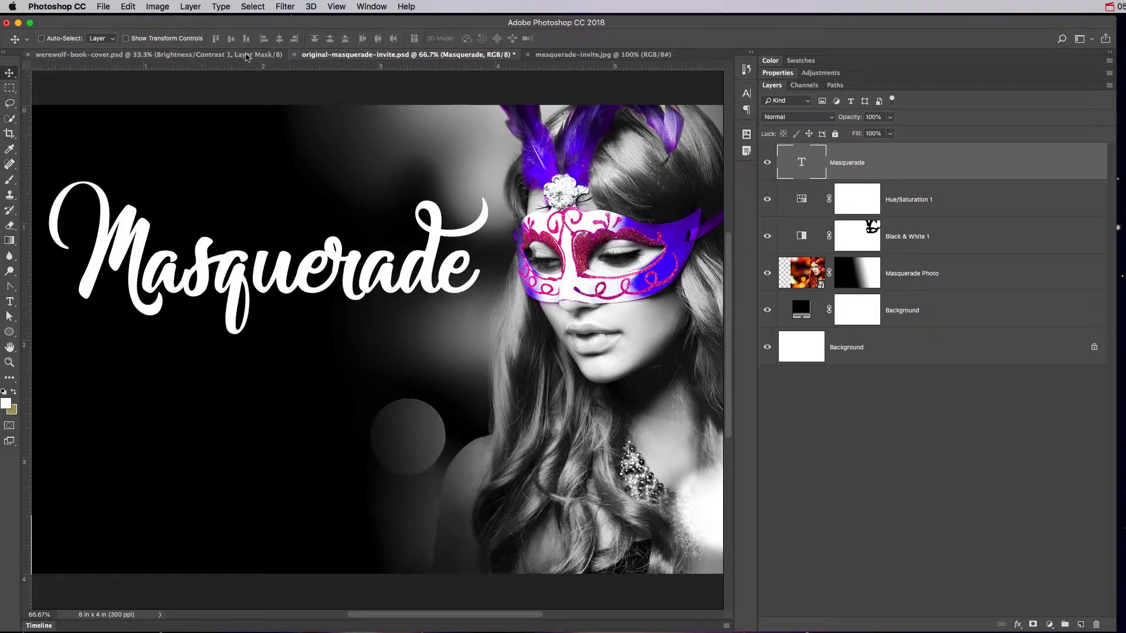
Set the font preview size to Extra Large
left_click(221, 7)
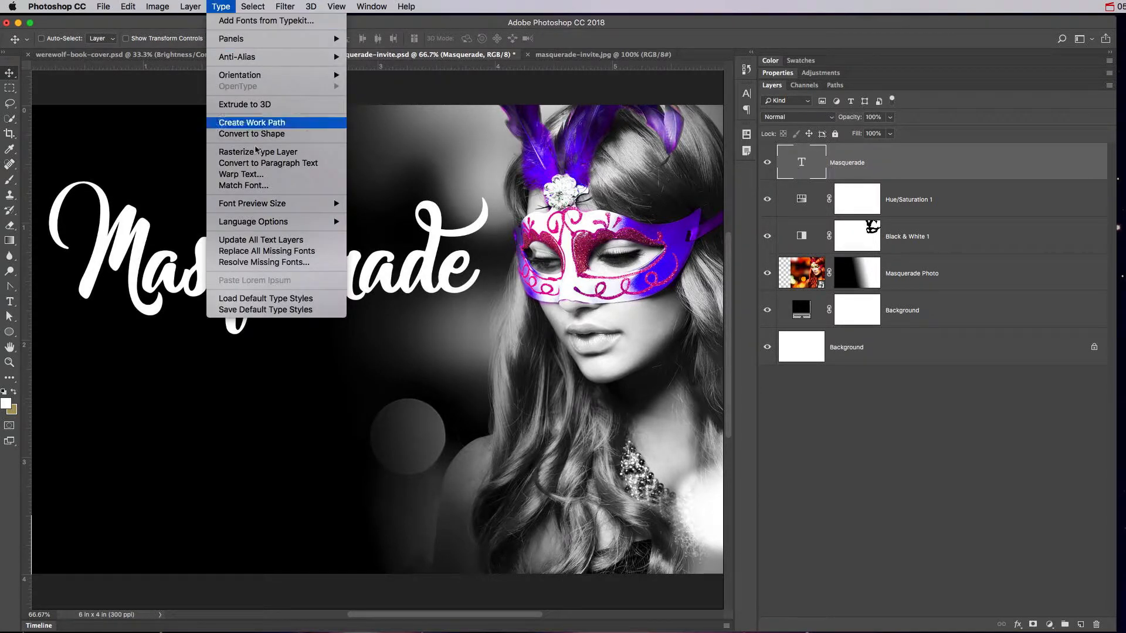
mouse_move(319, 205)
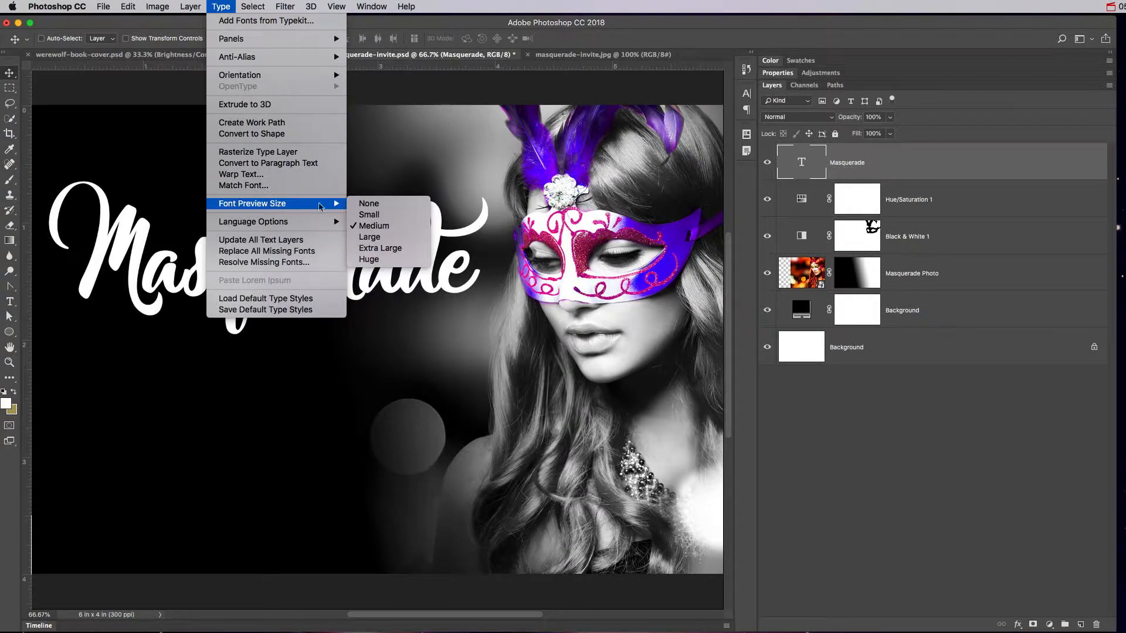
left_click(387, 248)
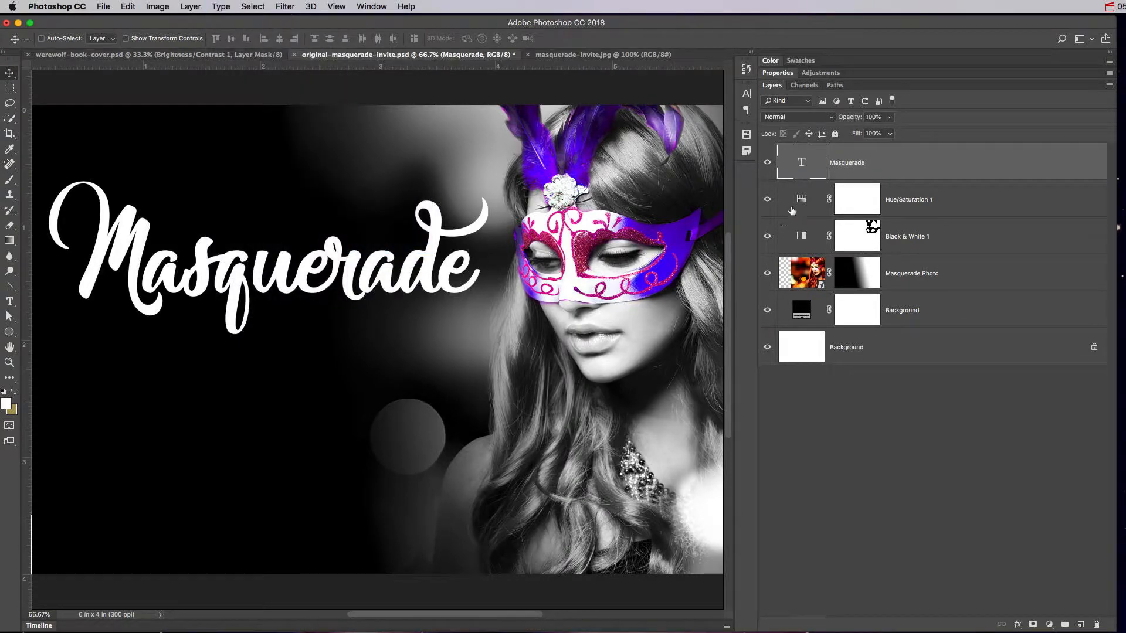
Collapse the expanded side panels to free up canvas space and show the Character settings
left_click(1110, 54)
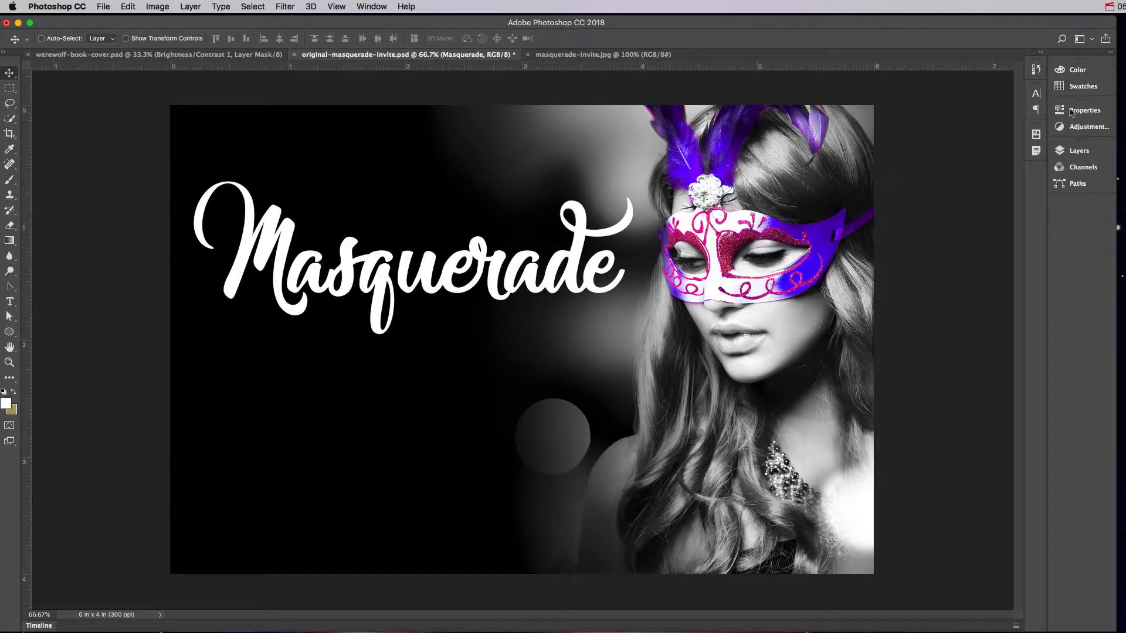
left_click(1036, 95)
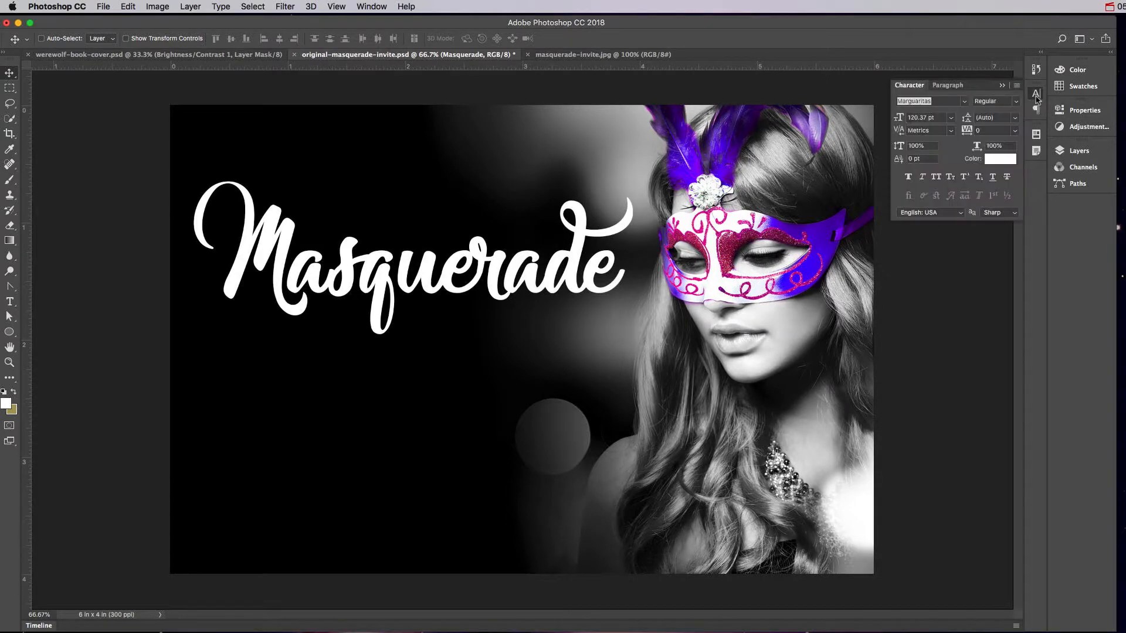
left_click(363, 7)
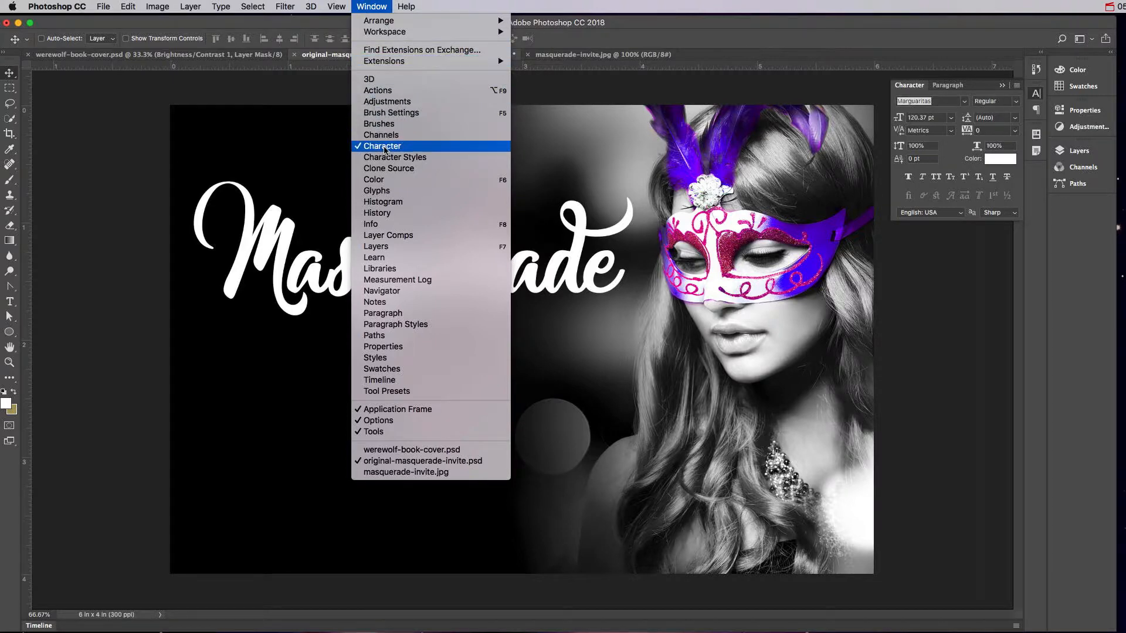
left_click(964, 104)
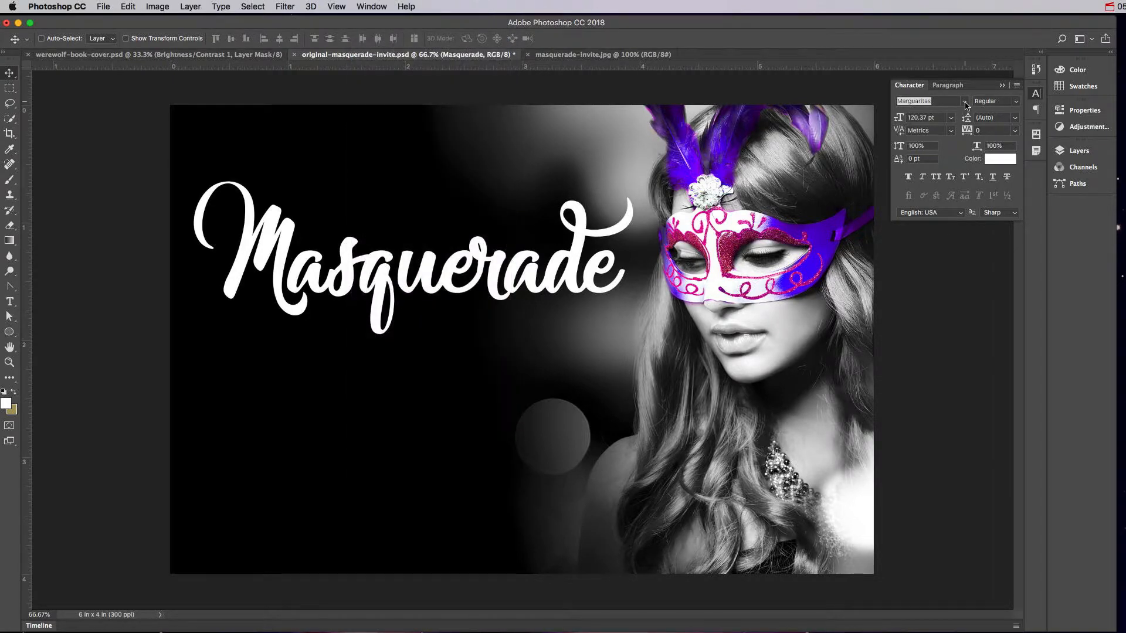
Preview alternative fonts live on the Masquerade text, from American Typewriter through Changing, and leave the list without choosing one
left_click(964, 102)
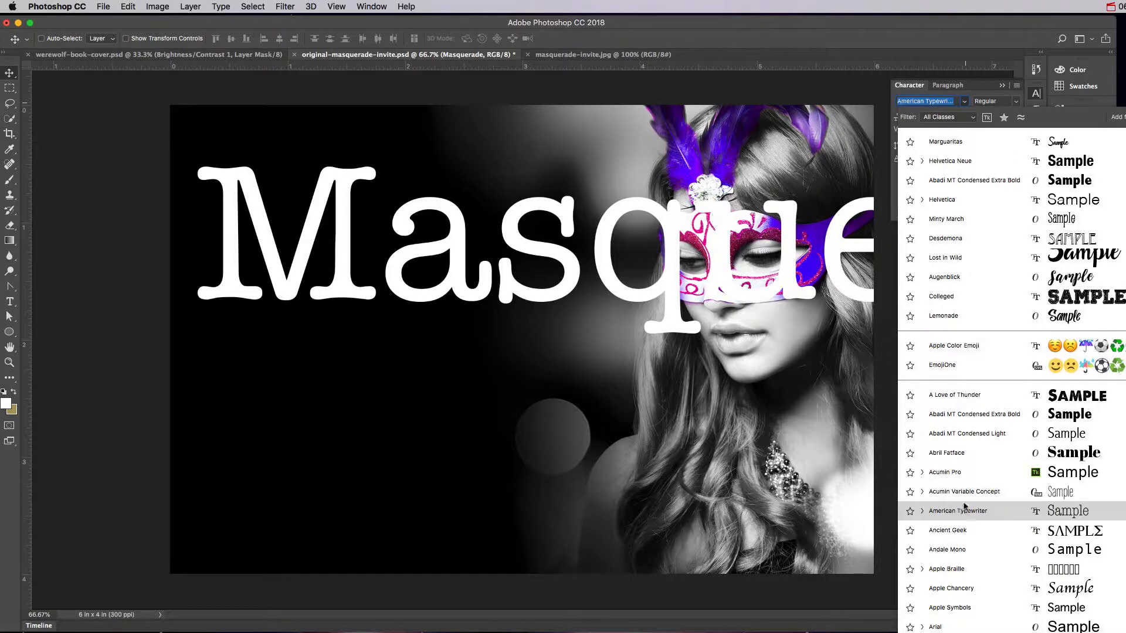
scroll(965, 505, "down", 10)
scroll(965, 501, "down", 12)
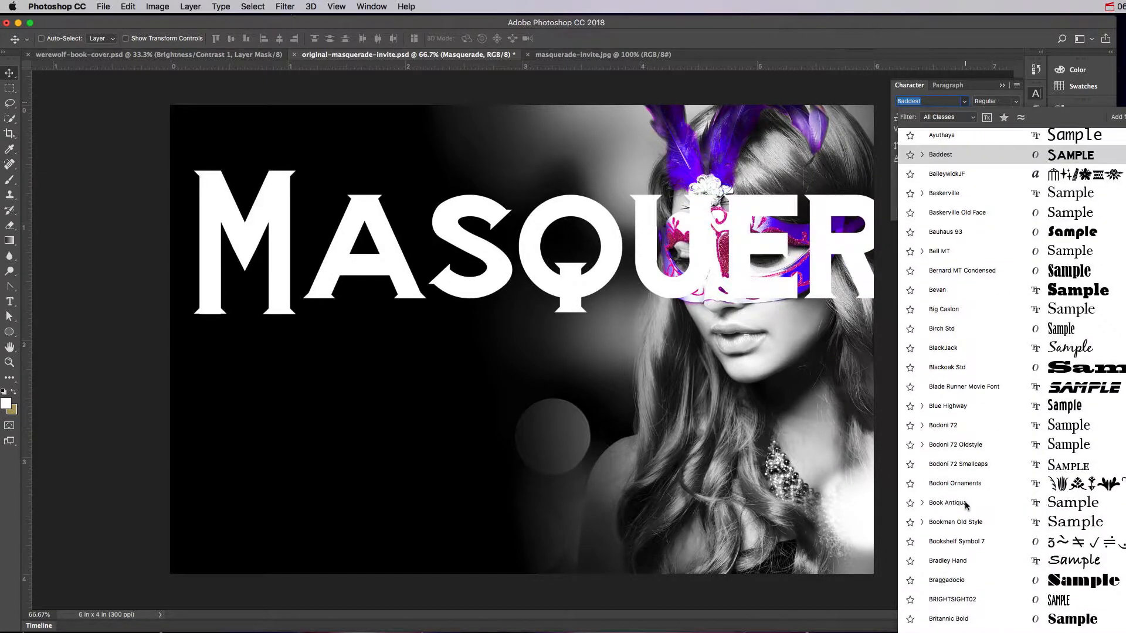
scroll(966, 507, "down", 1)
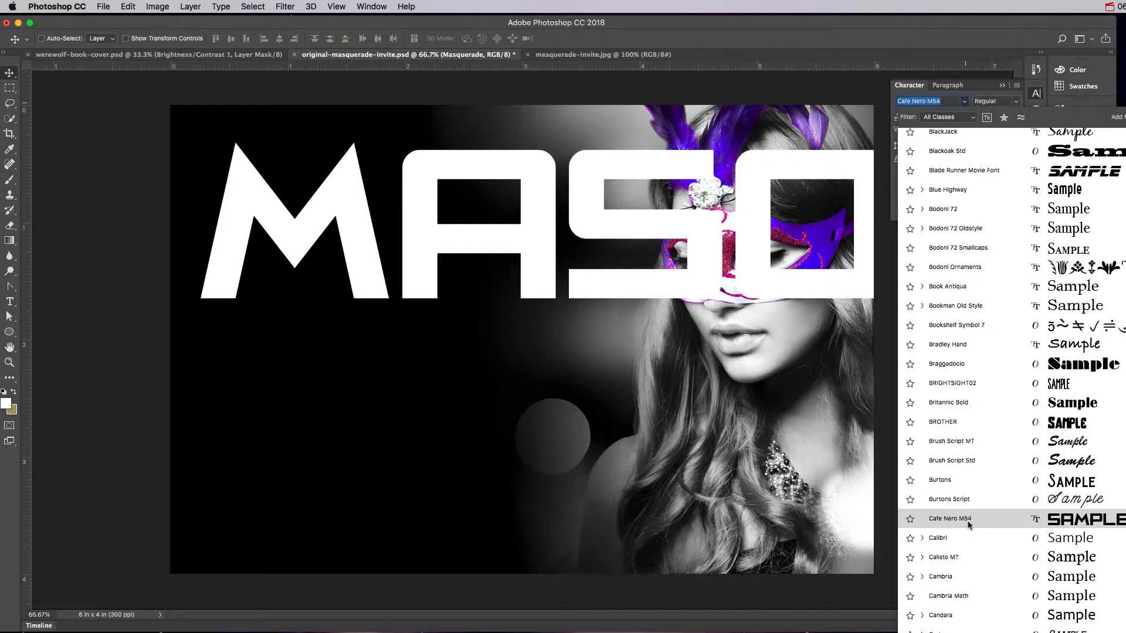
scroll(968, 524, "down", 10)
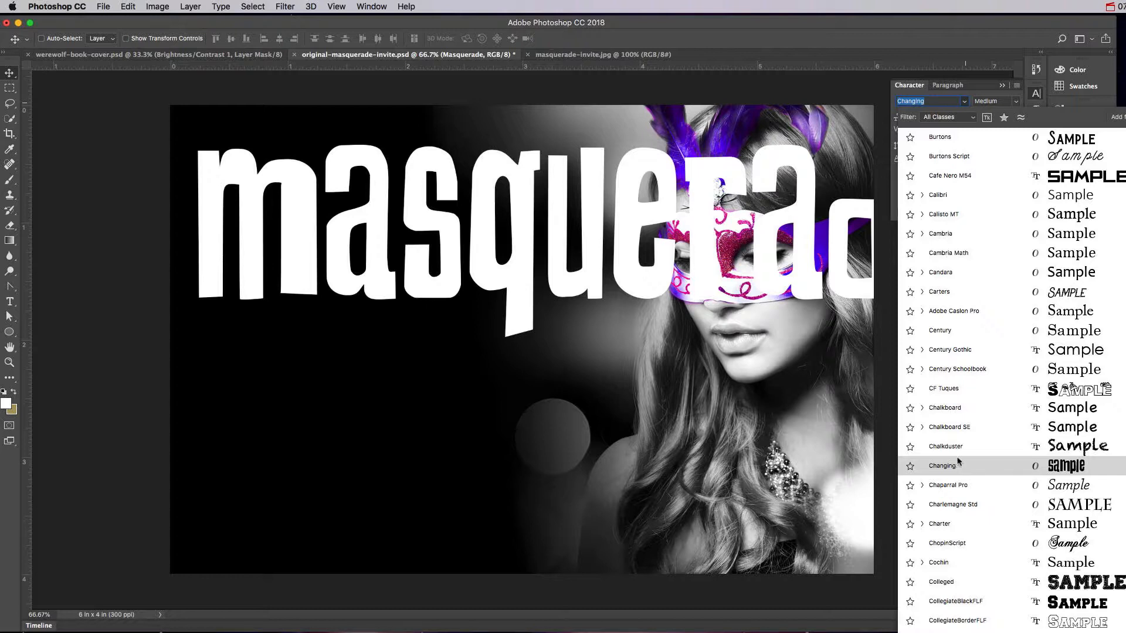
left_click(951, 54)
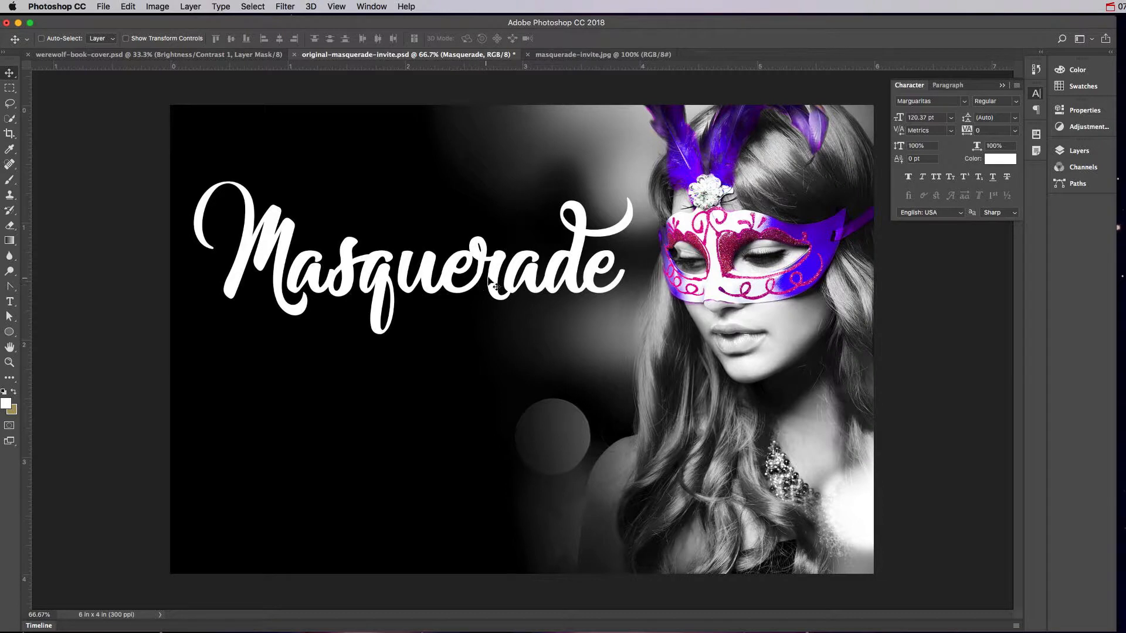
Move the Masquerade text slightly higher and try purple and pink text colors sampled from the mask and feathers
left_click_drag(496, 284, 497, 265)
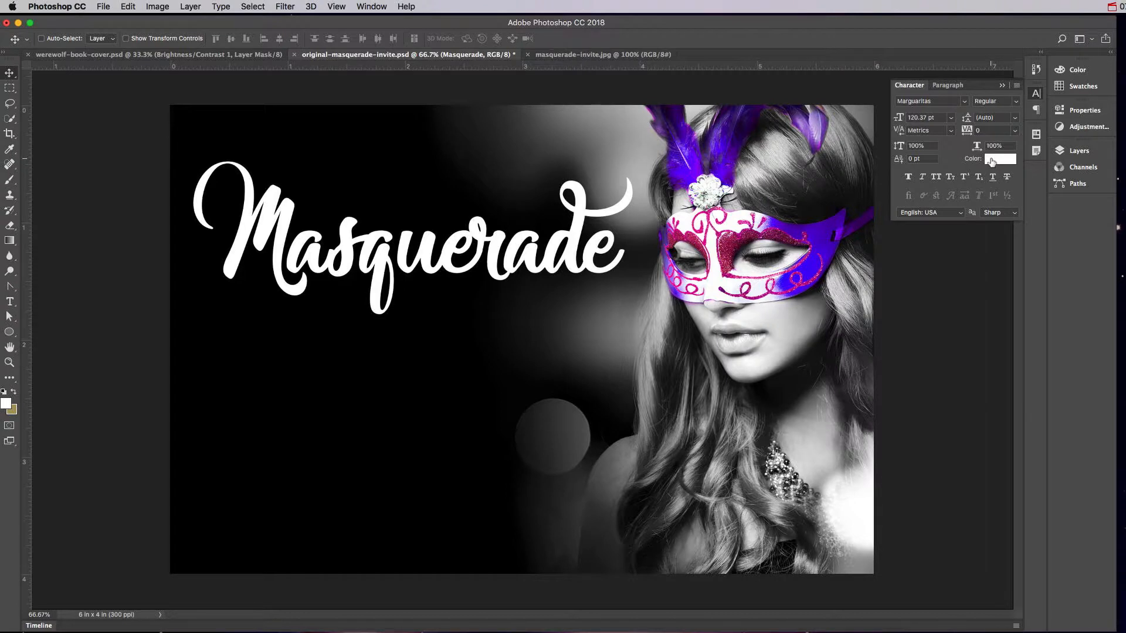
left_click(991, 161)
left_click(819, 239)
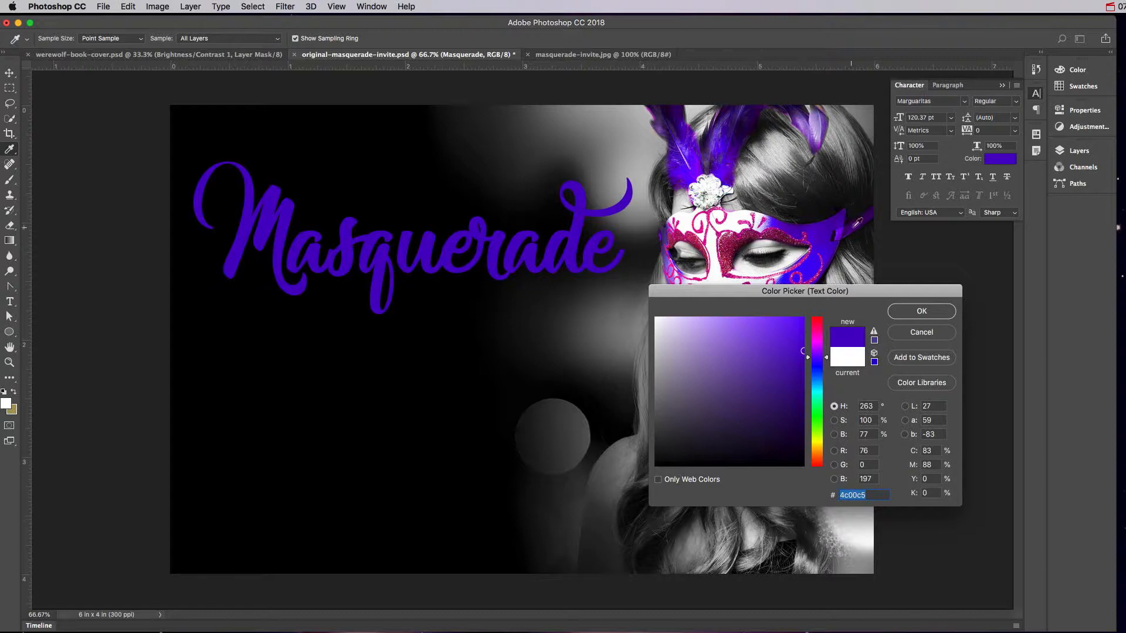
left_click(871, 216)
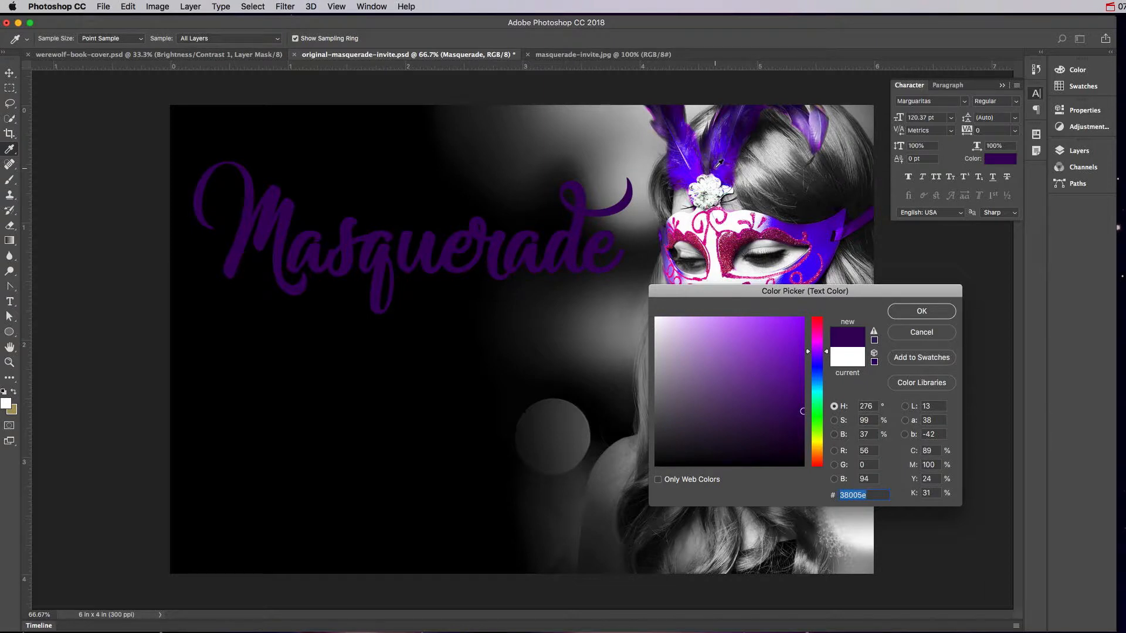
left_click(688, 151)
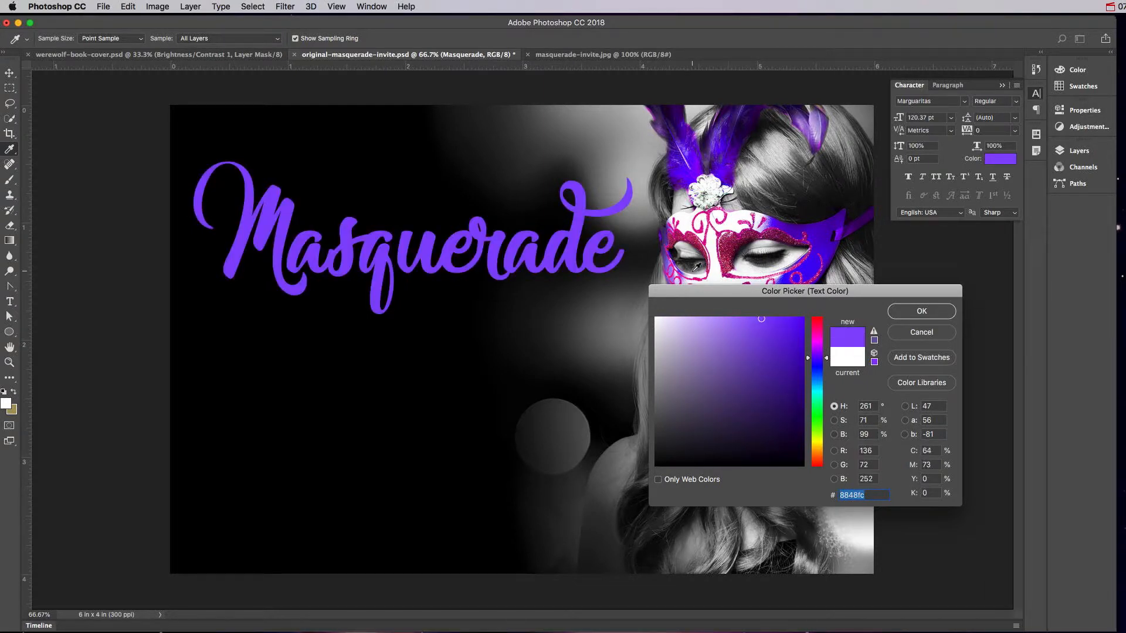
left_click(673, 271)
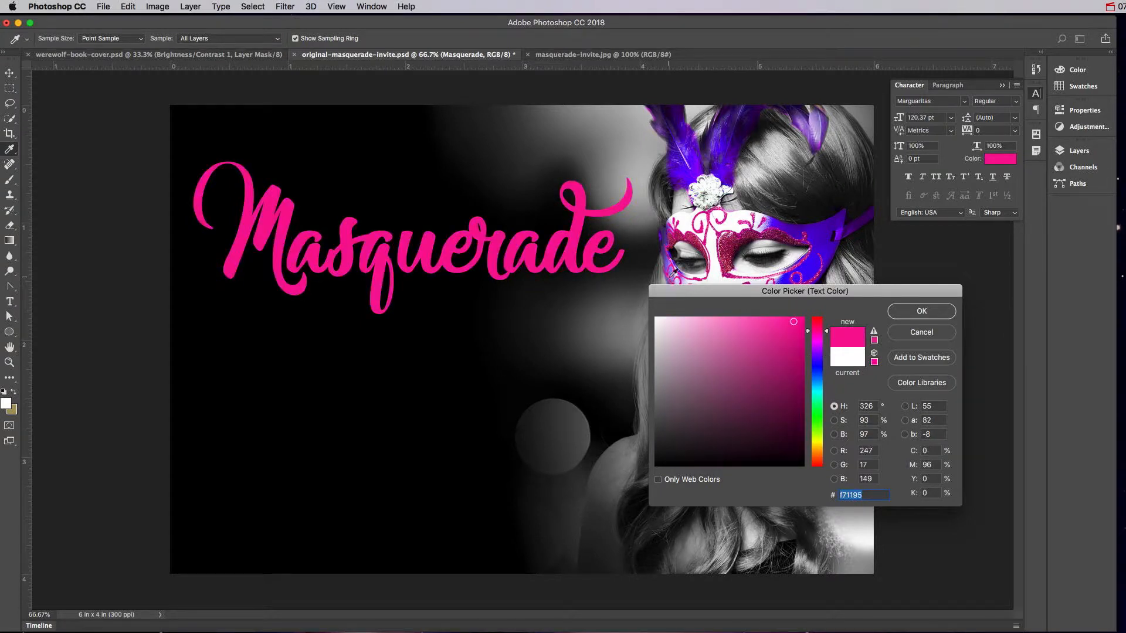
Uncover the whole mask, sample more of its colors, and set the text to a muted feather purple (RGB 117, 76, 148)
left_click_drag(796, 299, 822, 451)
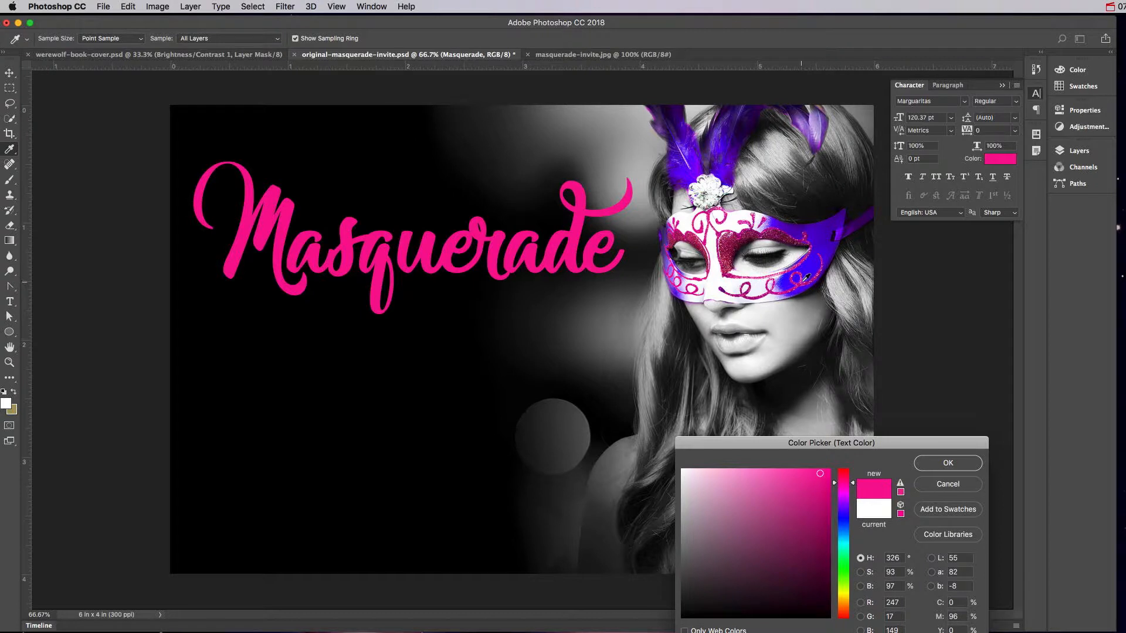
left_click(806, 278)
left_click(778, 231)
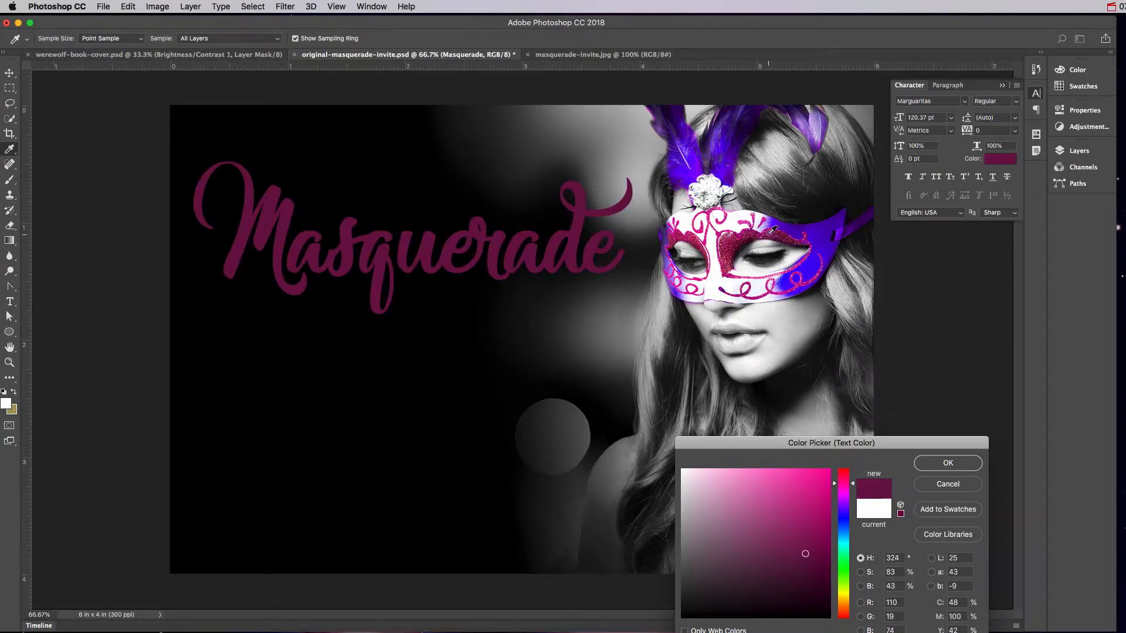
left_click(757, 212)
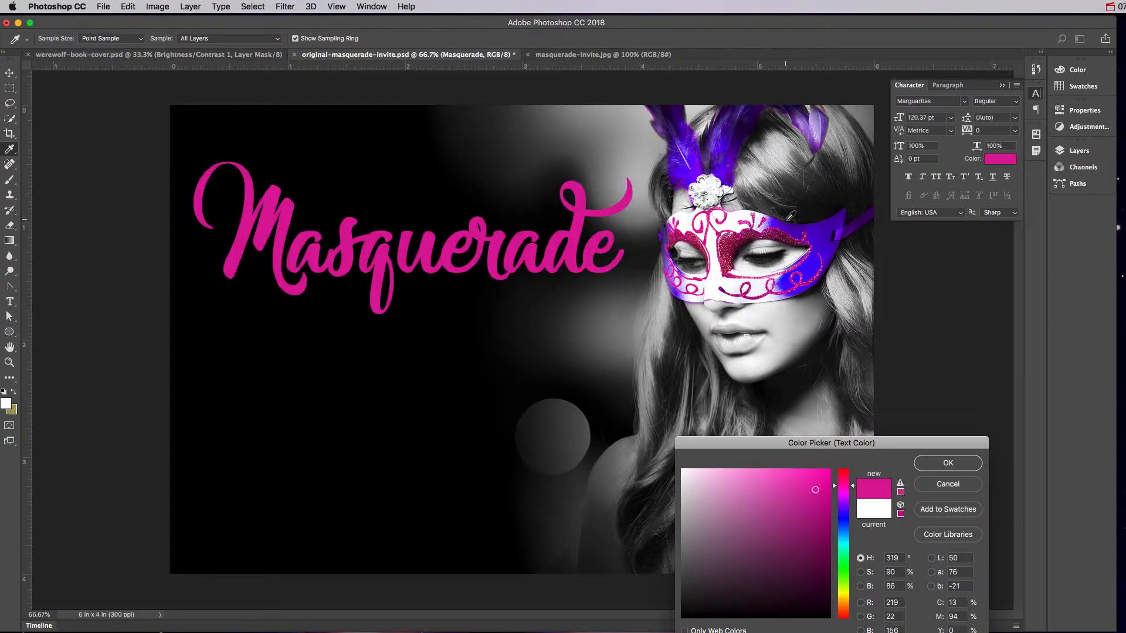
left_click(819, 114)
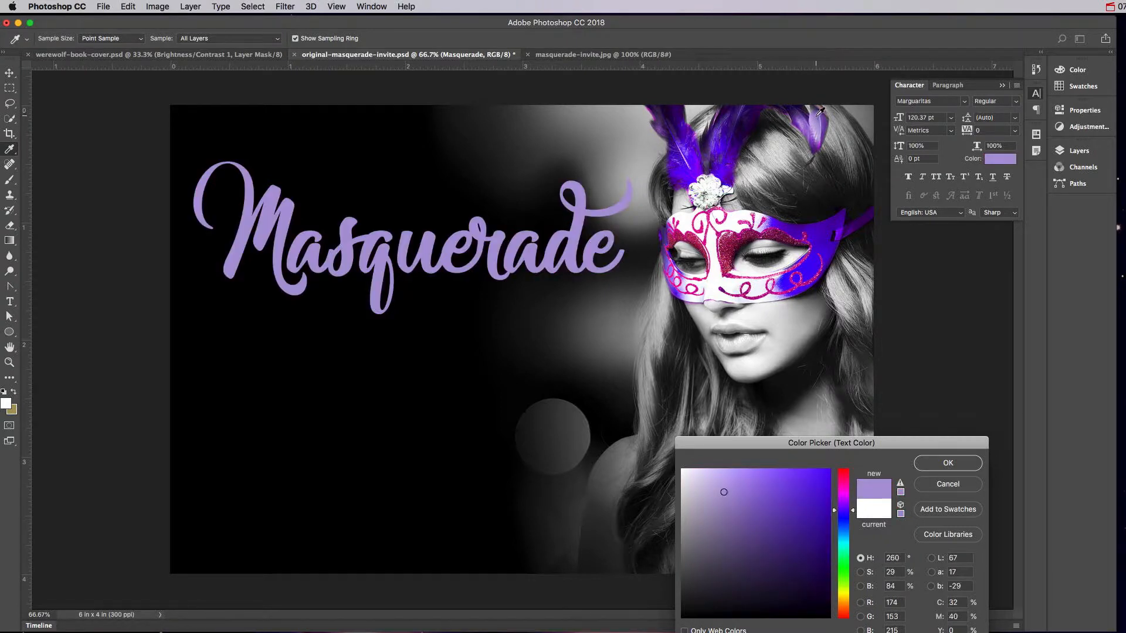
left_click(802, 114)
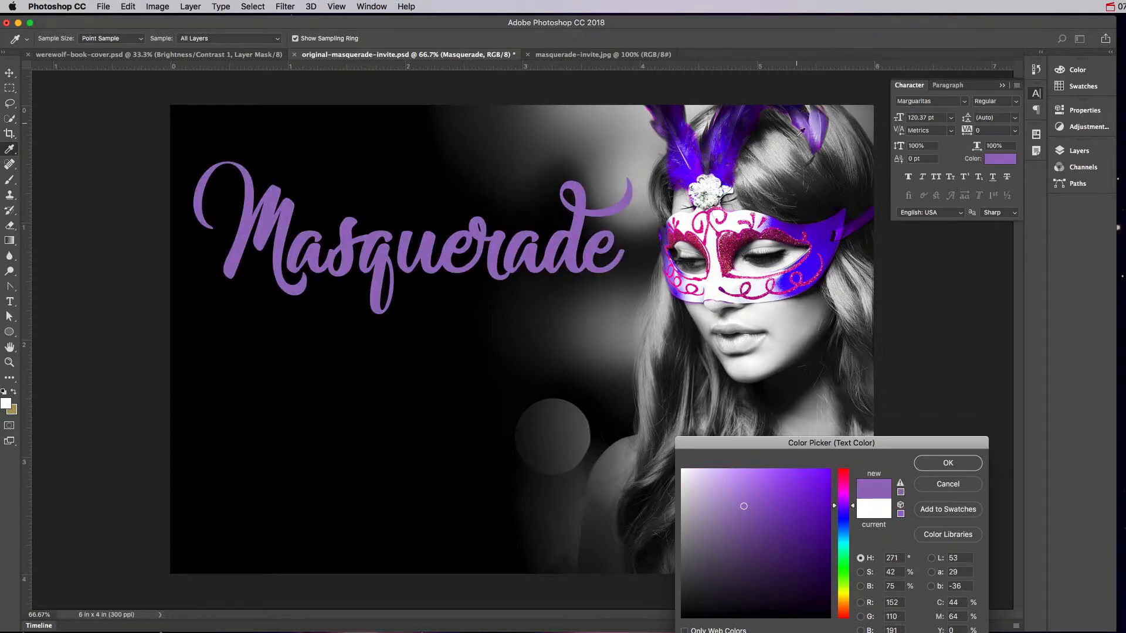
left_click(666, 124)
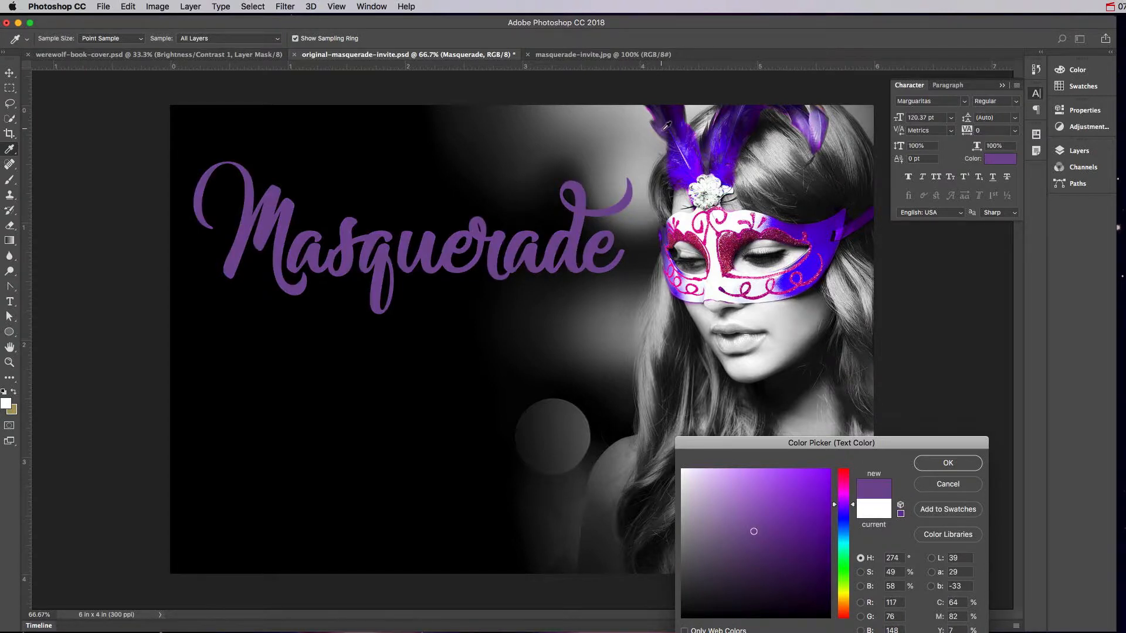
left_click(936, 465)
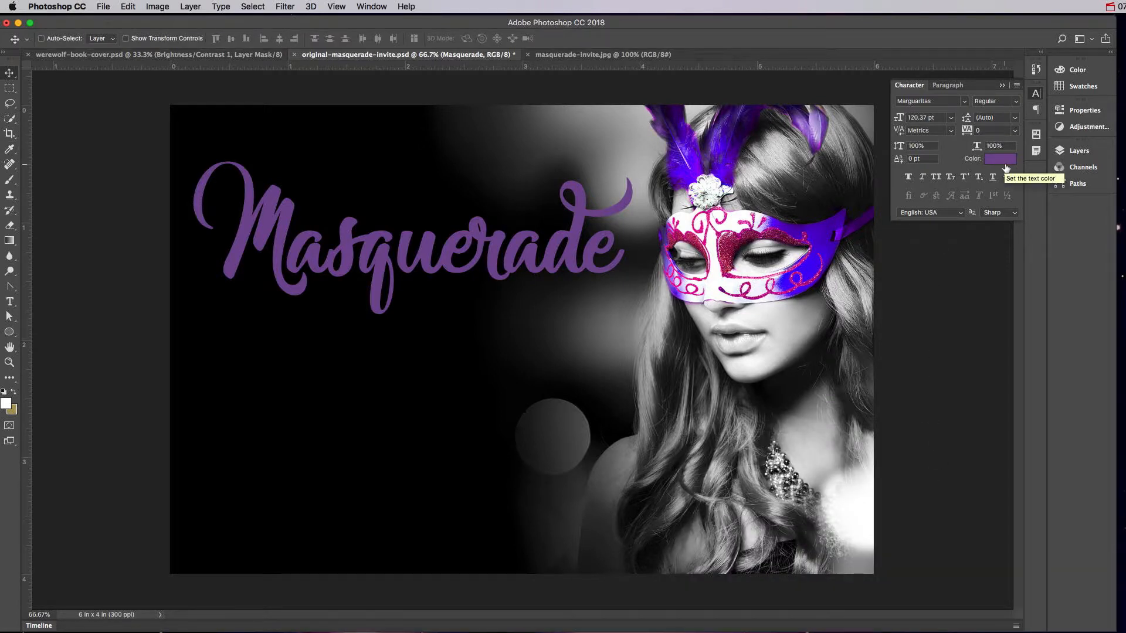
Set the hue of the Hue/Saturation 1 adjustment layer to +37 to turn the mask orange and green
left_click(1078, 151)
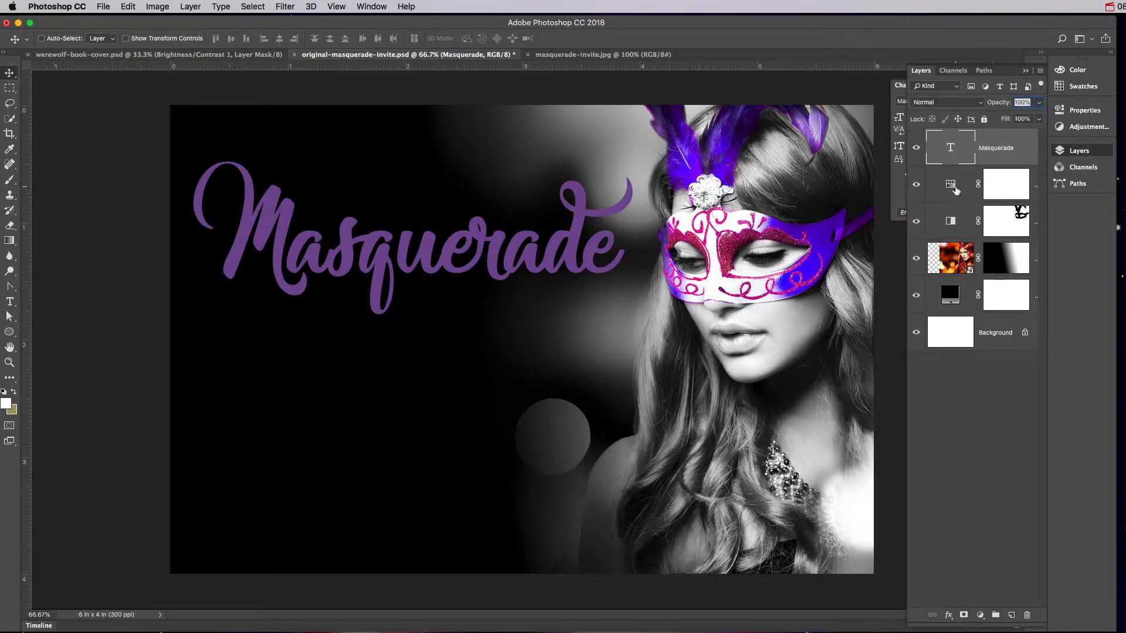
left_click(1110, 53)
left_click(801, 197)
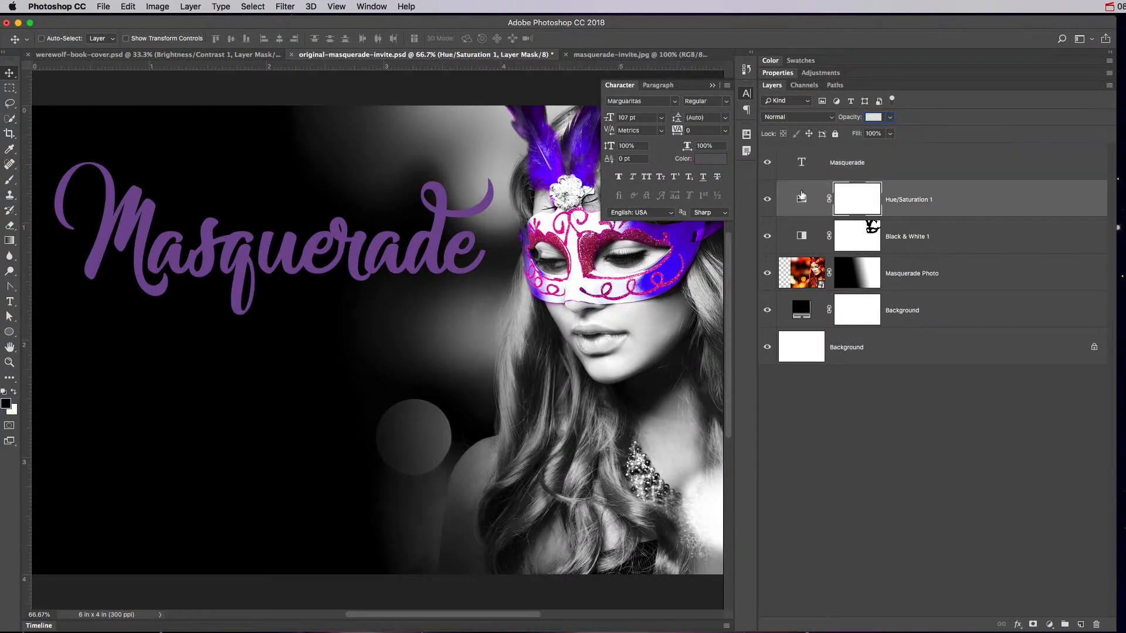
double_click(803, 200)
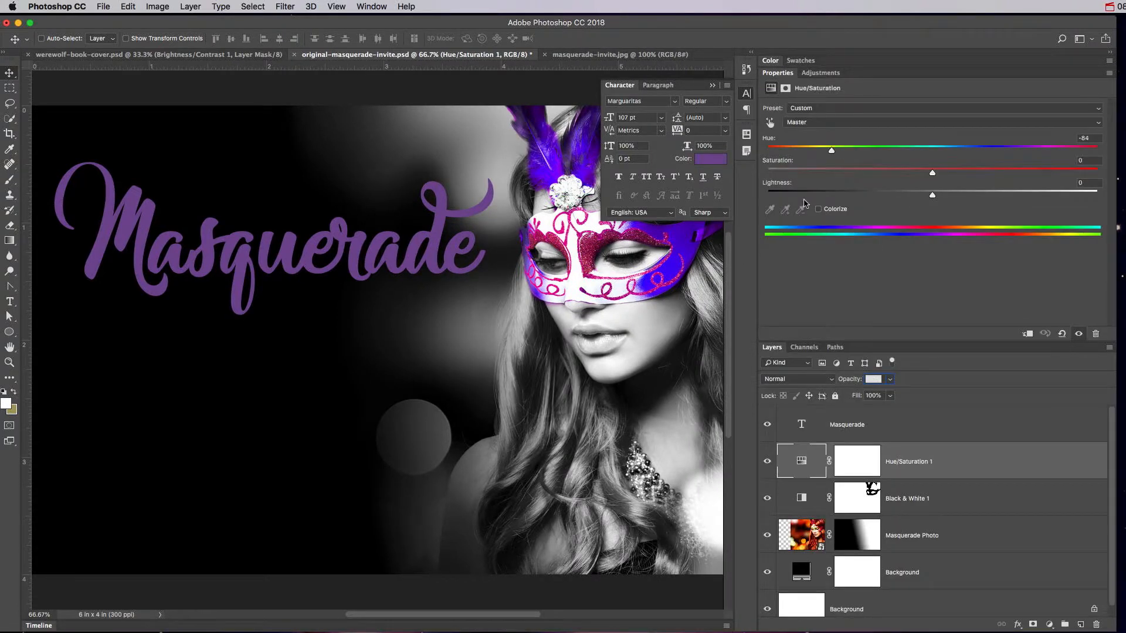
left_click_drag(832, 151, 994, 151)
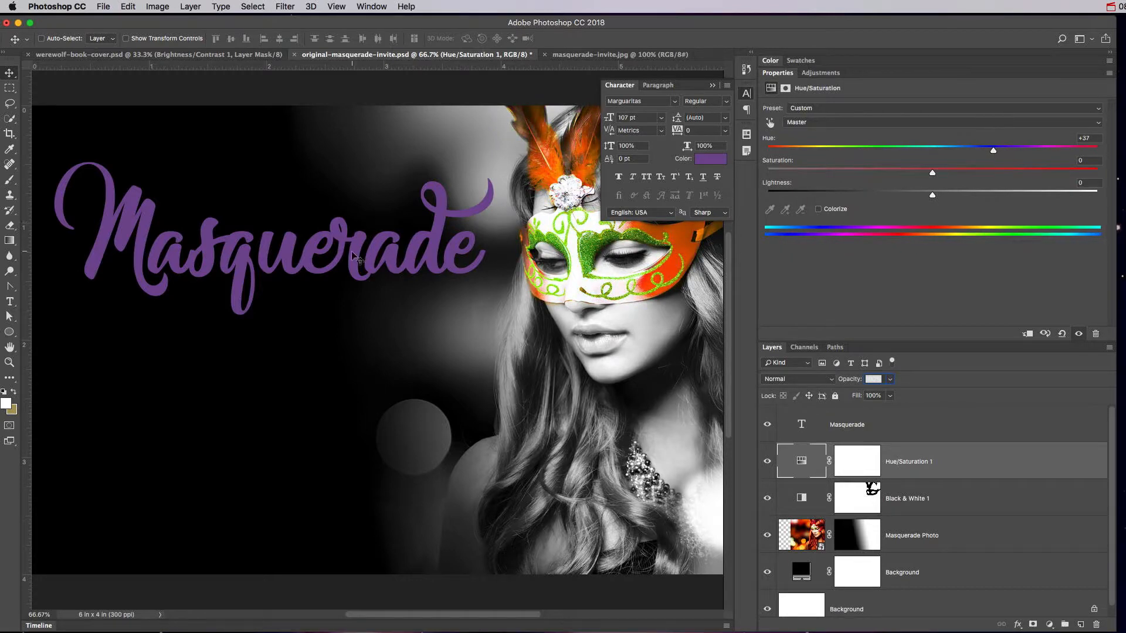
left_click(1109, 56)
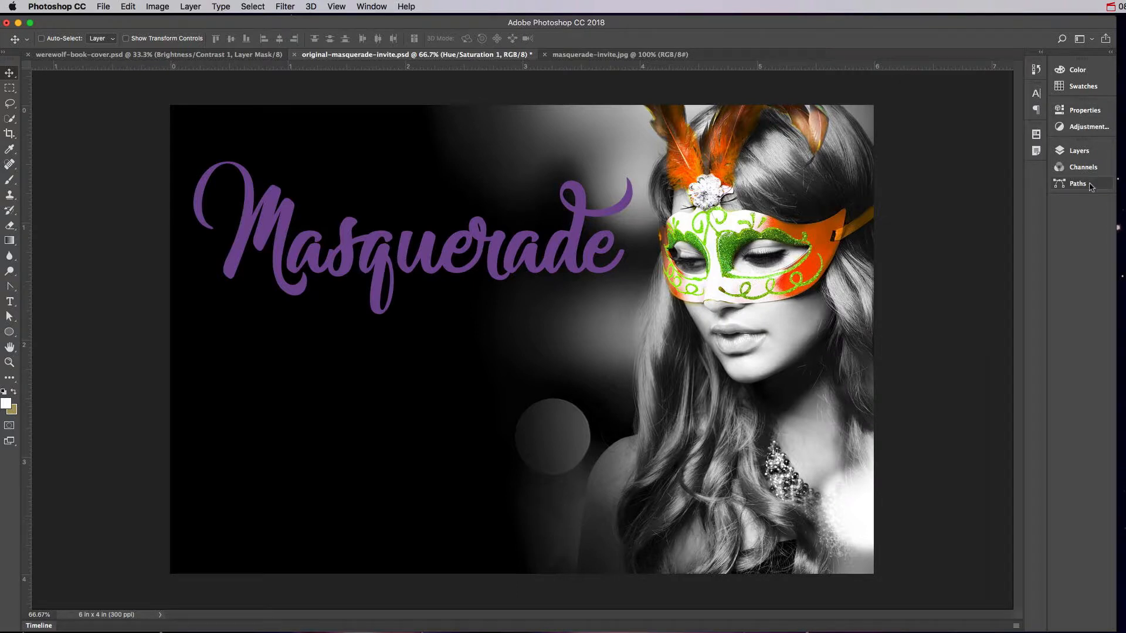
left_click(1072, 151)
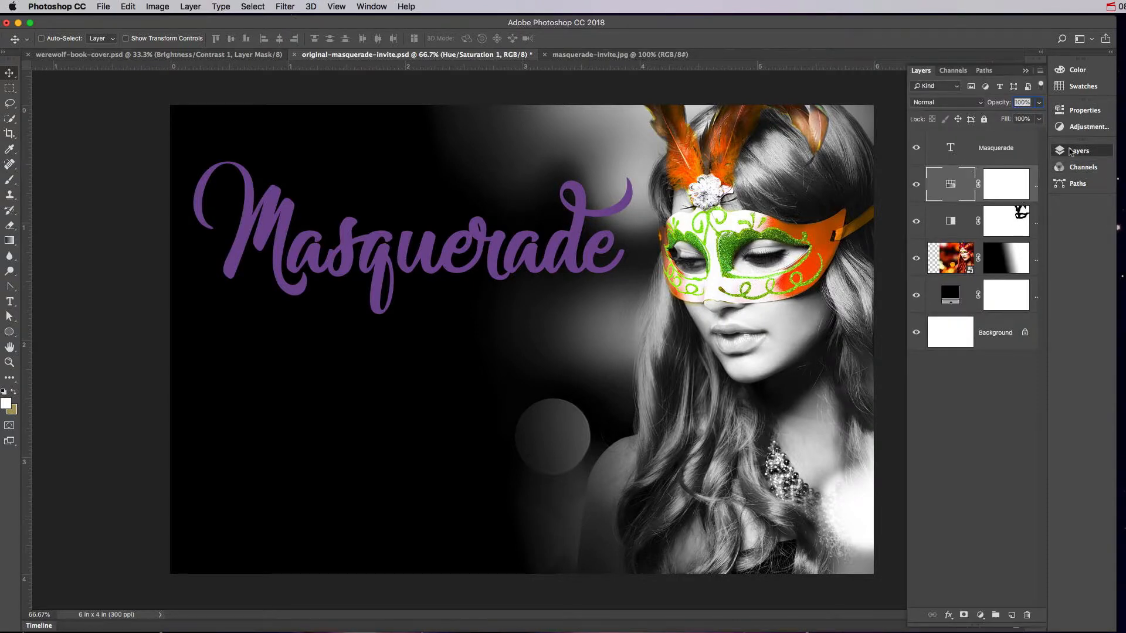
left_click(1070, 151)
left_click(1036, 93)
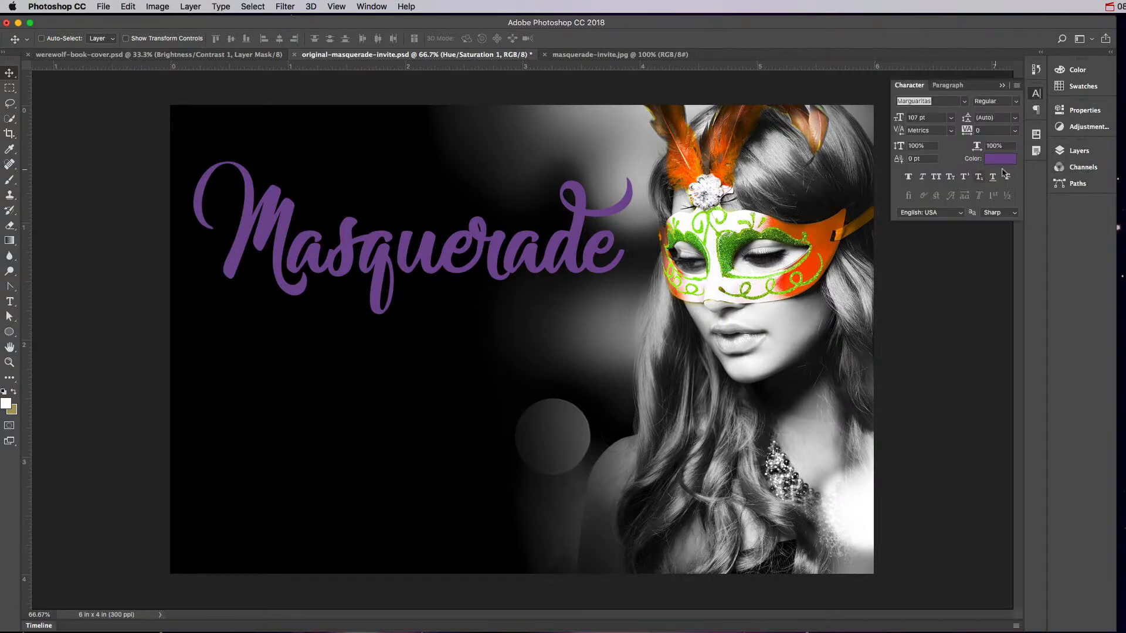
left_click(1000, 159)
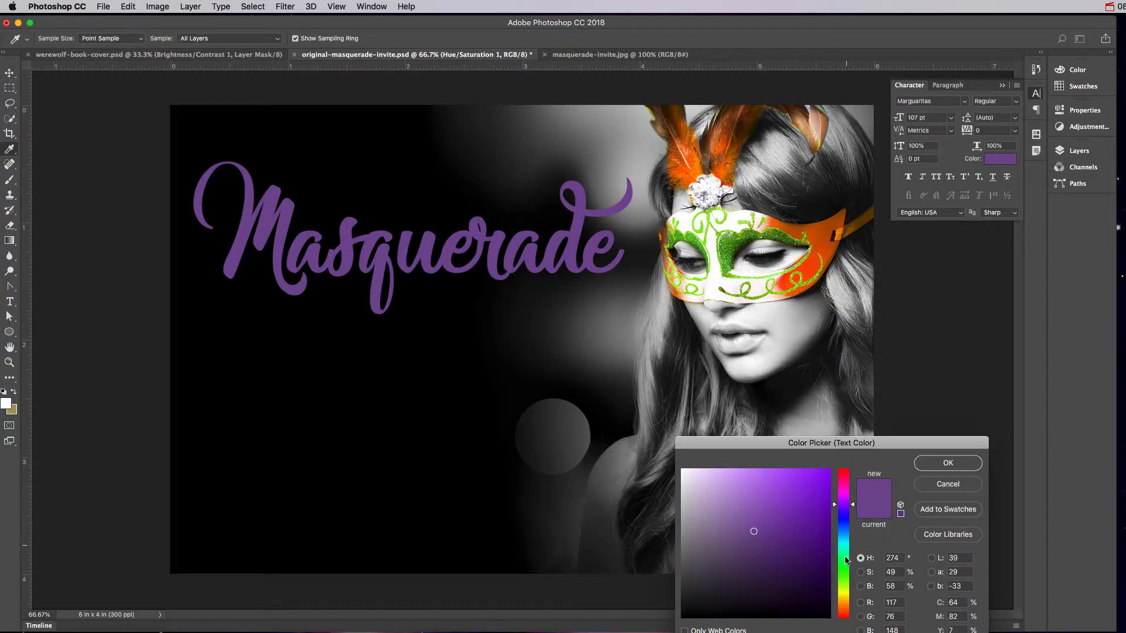
left_click_drag(844, 560, 841, 596)
left_click(938, 487)
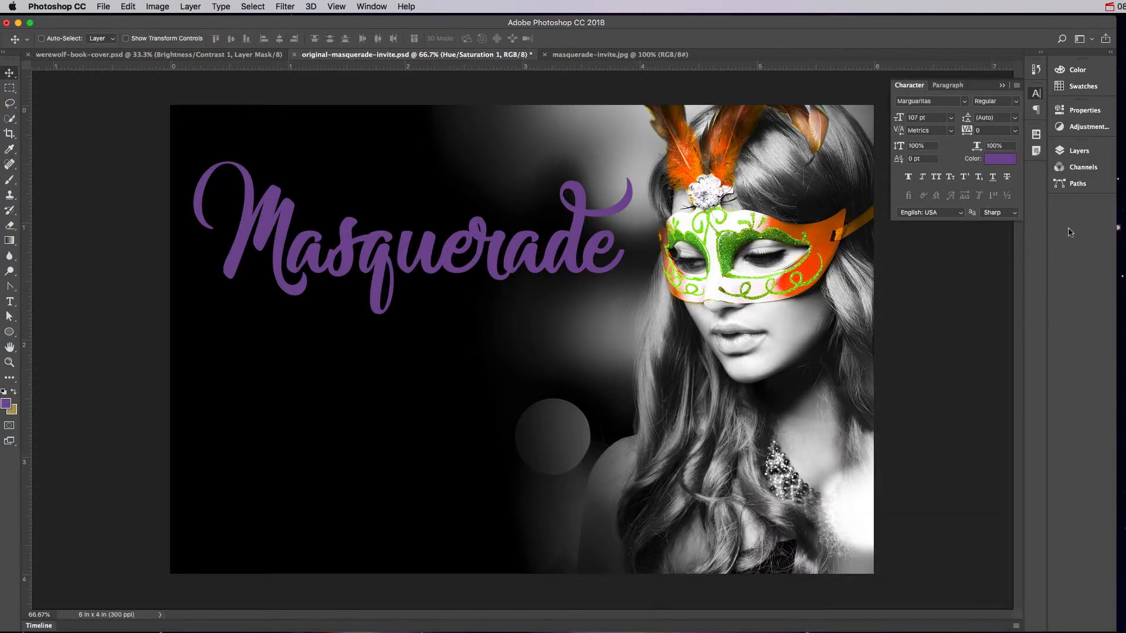
Recolor the Masquerade text layer orange (red 252, green 99, blue 0), sampled from the feathers beside the jewel
left_click(1109, 54)
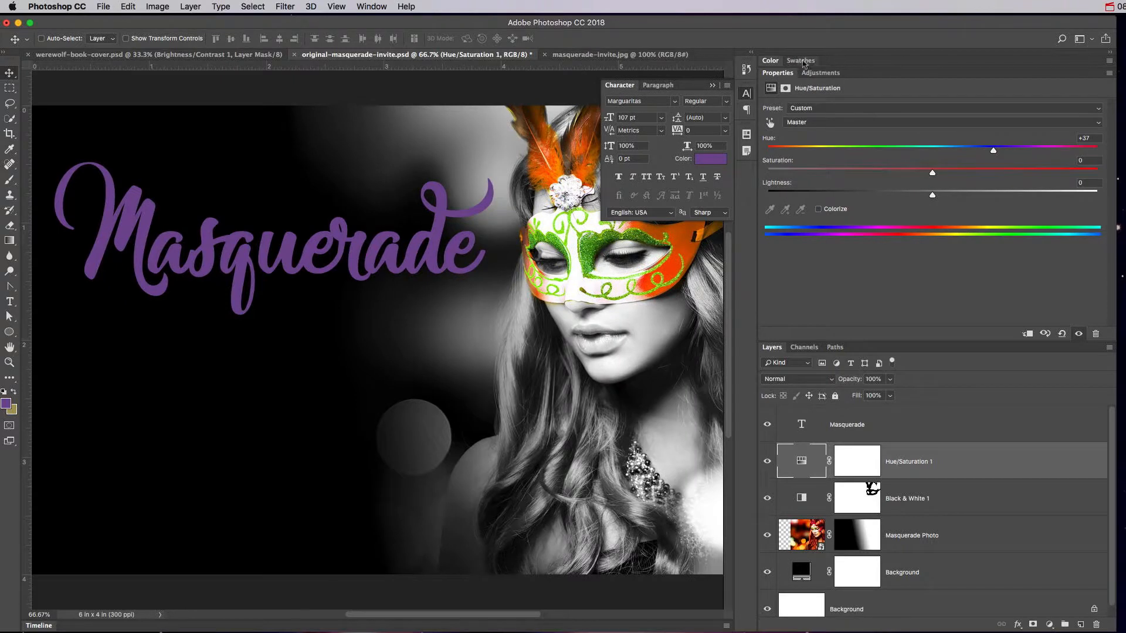
left_click(752, 53)
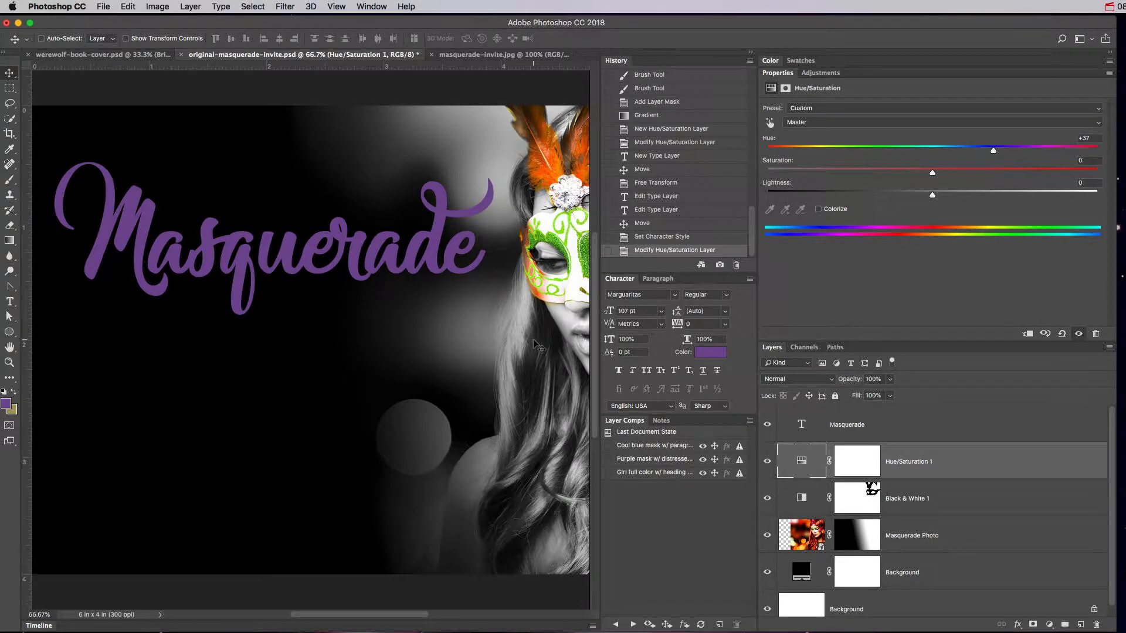
scroll(540, 346, "right", 2)
left_click(806, 428)
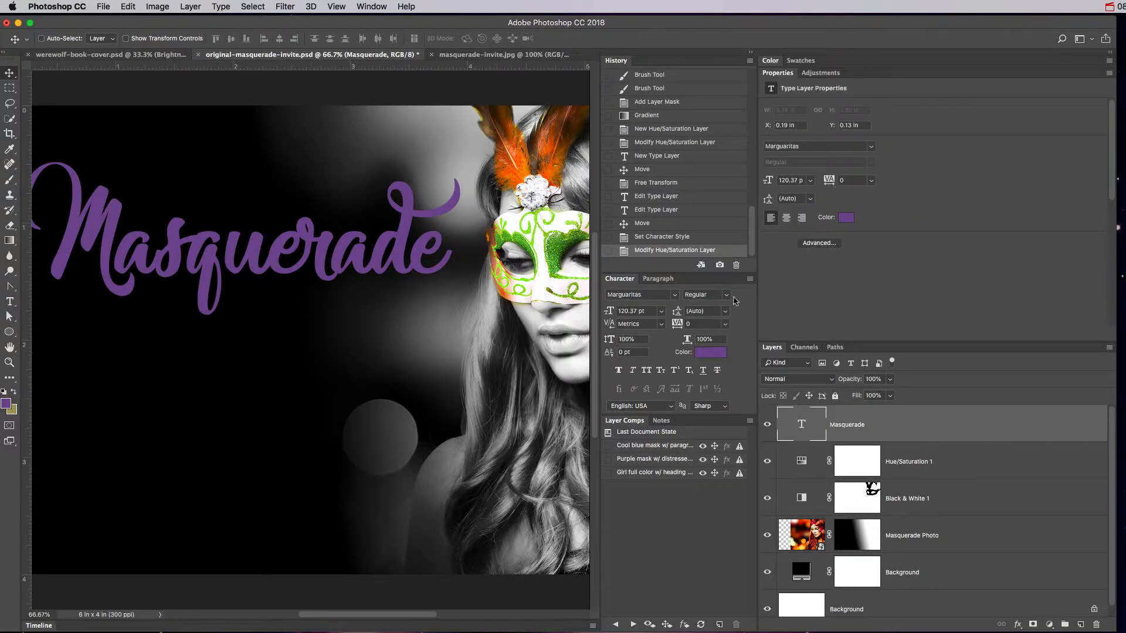
left_click(844, 218)
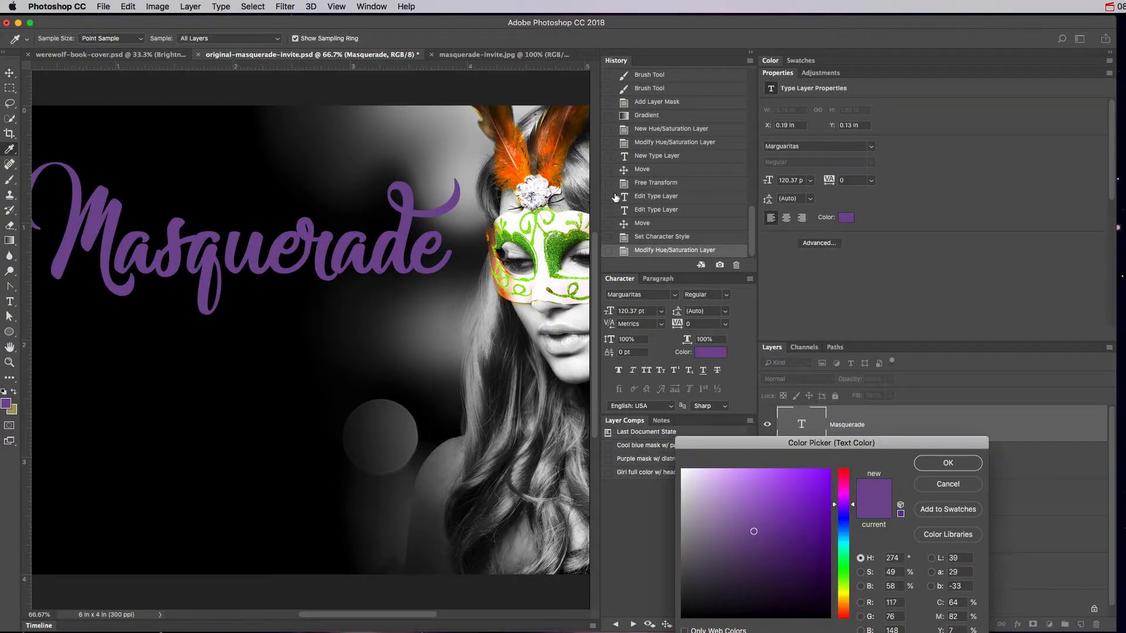
left_click(522, 171)
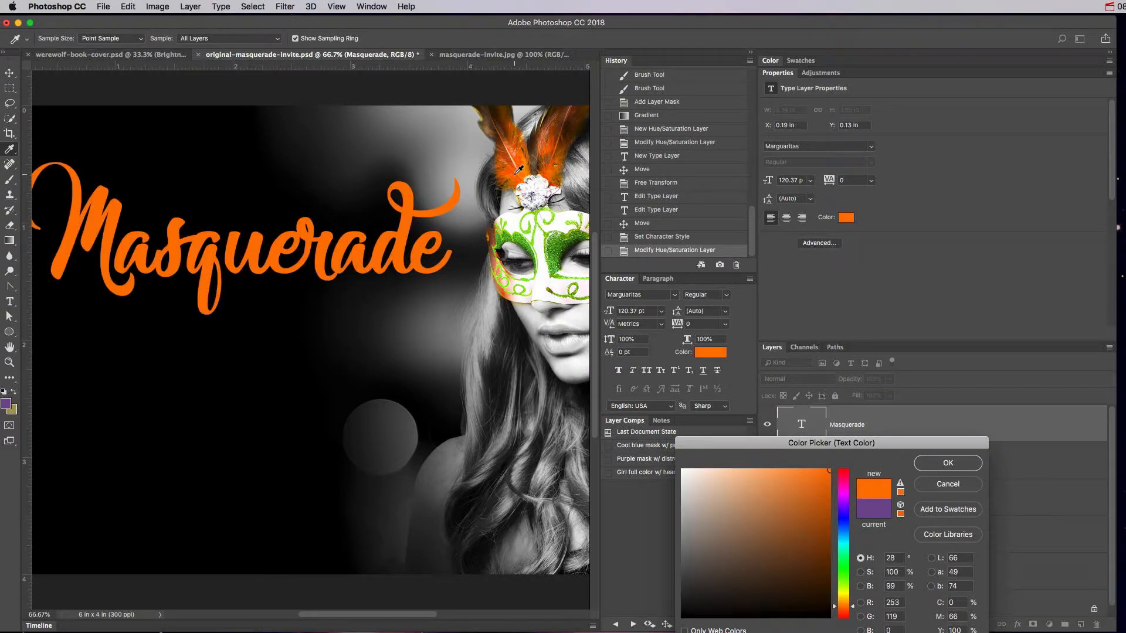
left_click(513, 178)
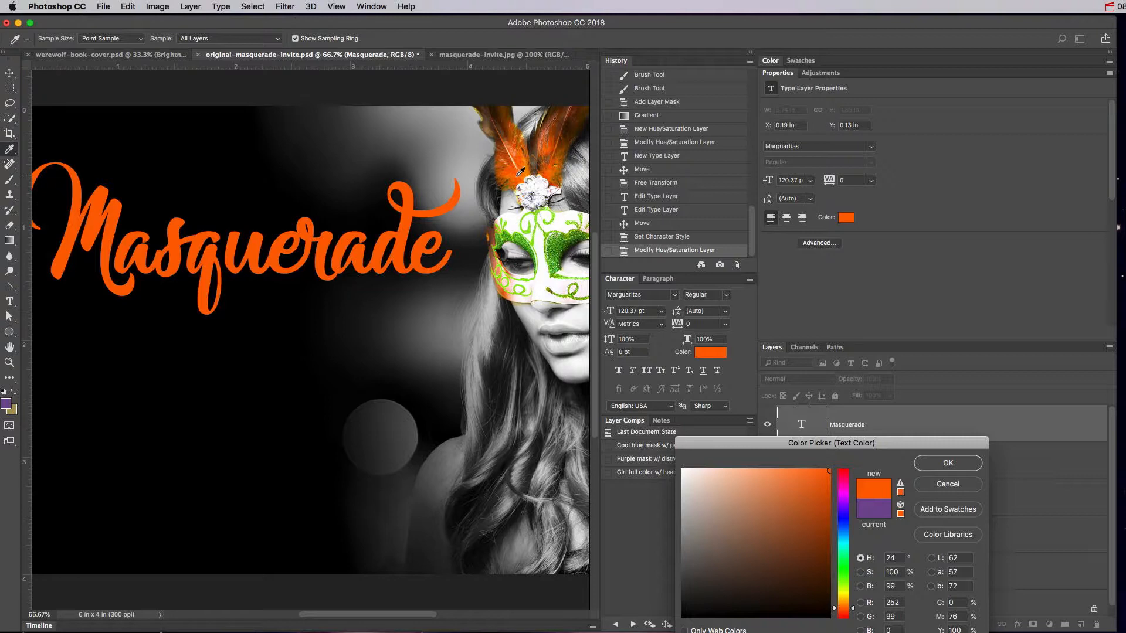
left_click(940, 464)
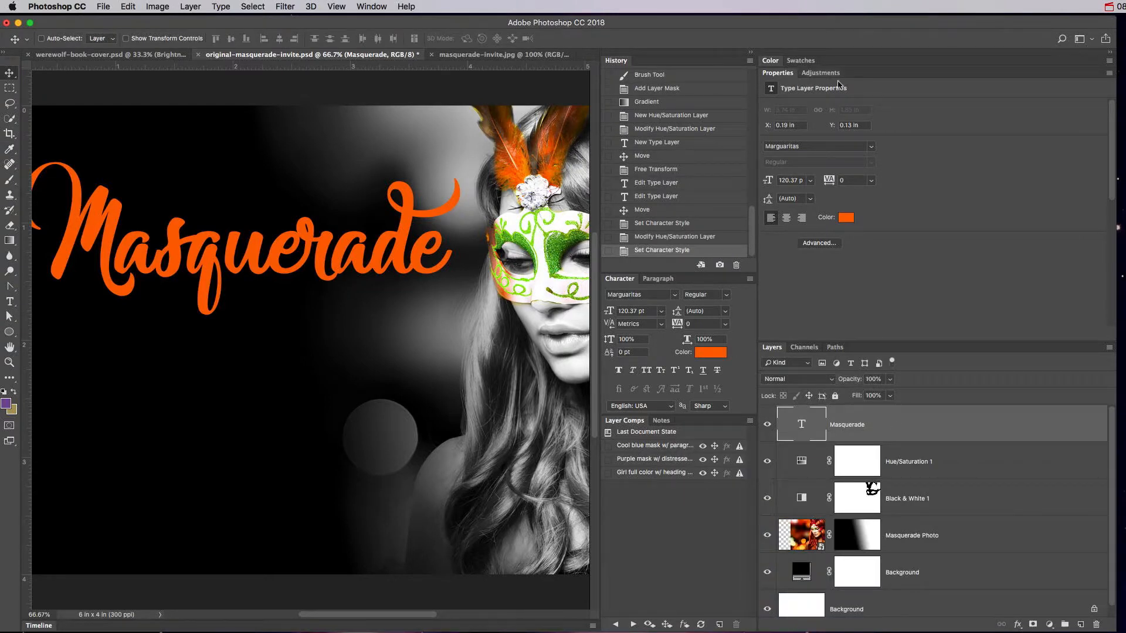
Collapse the layer and property panels to widen the canvas, and try a new position for the Masquerade text
left_click(1112, 53)
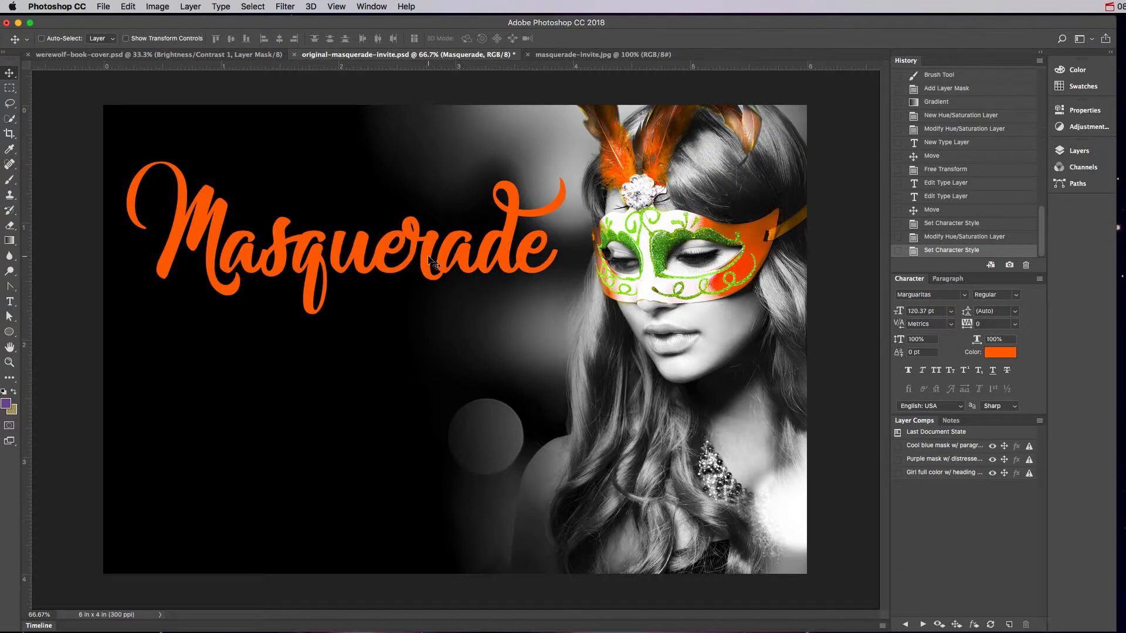
left_click_drag(434, 262, 397, 287)
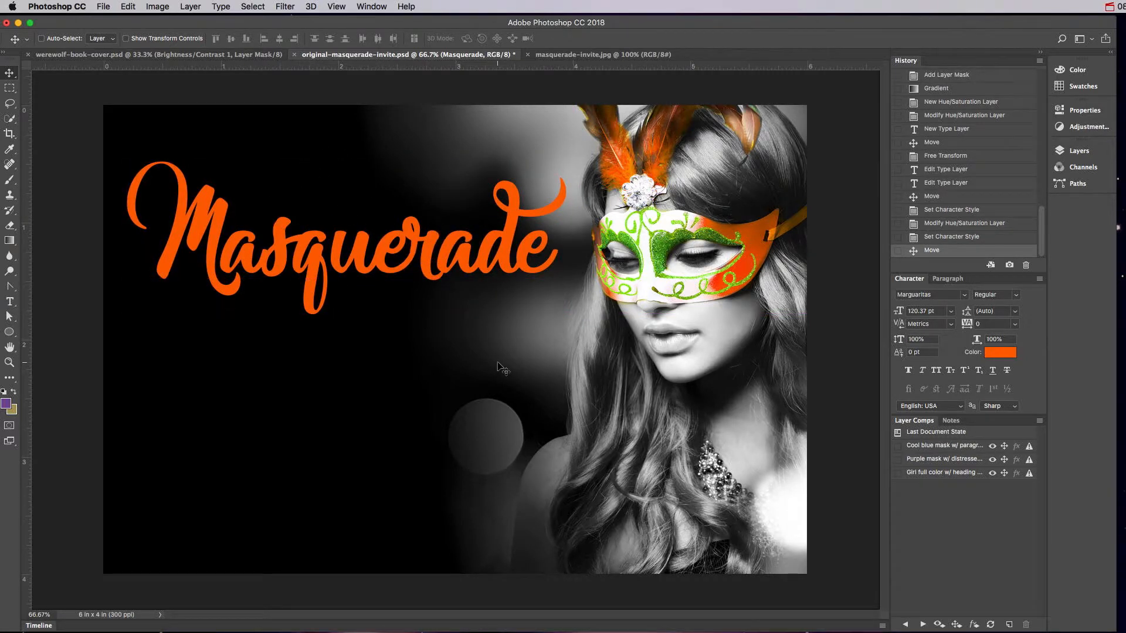
With the Hue/Saturation 1 layer active instead of the title, set new type to Helvetica Neue Light at 36 pt
left_click(10, 304)
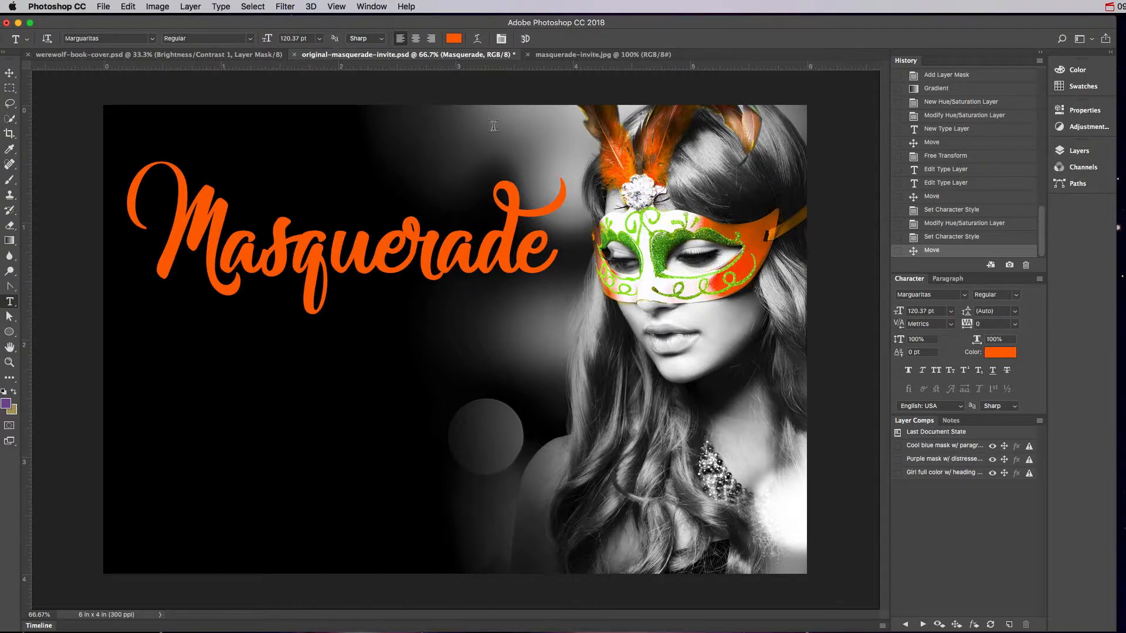
left_click(1078, 150)
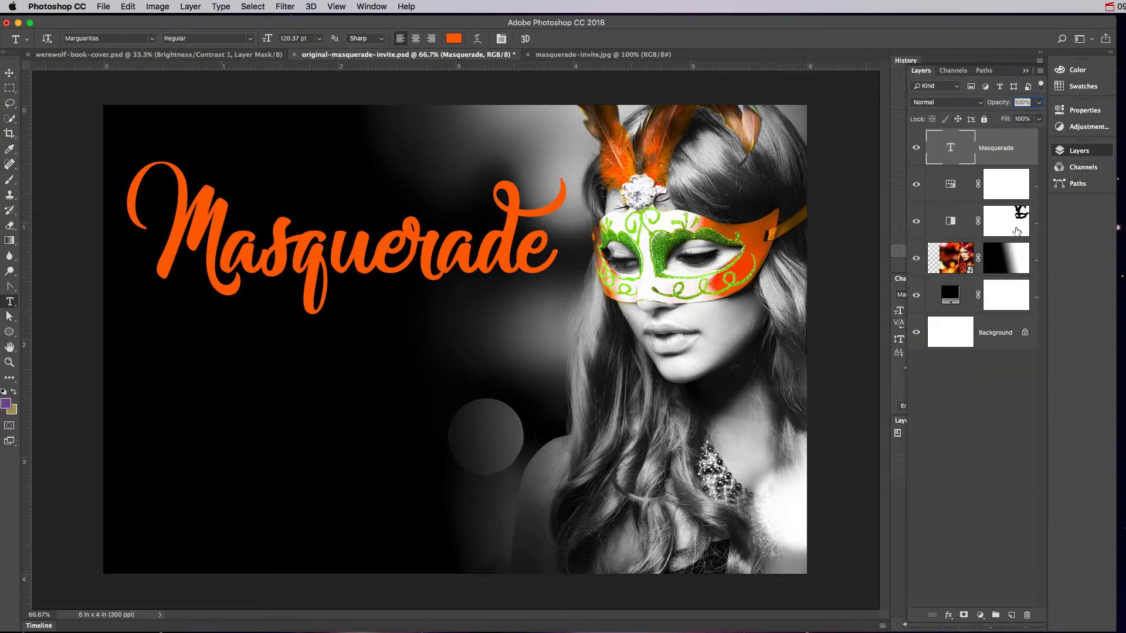
left_click(964, 176)
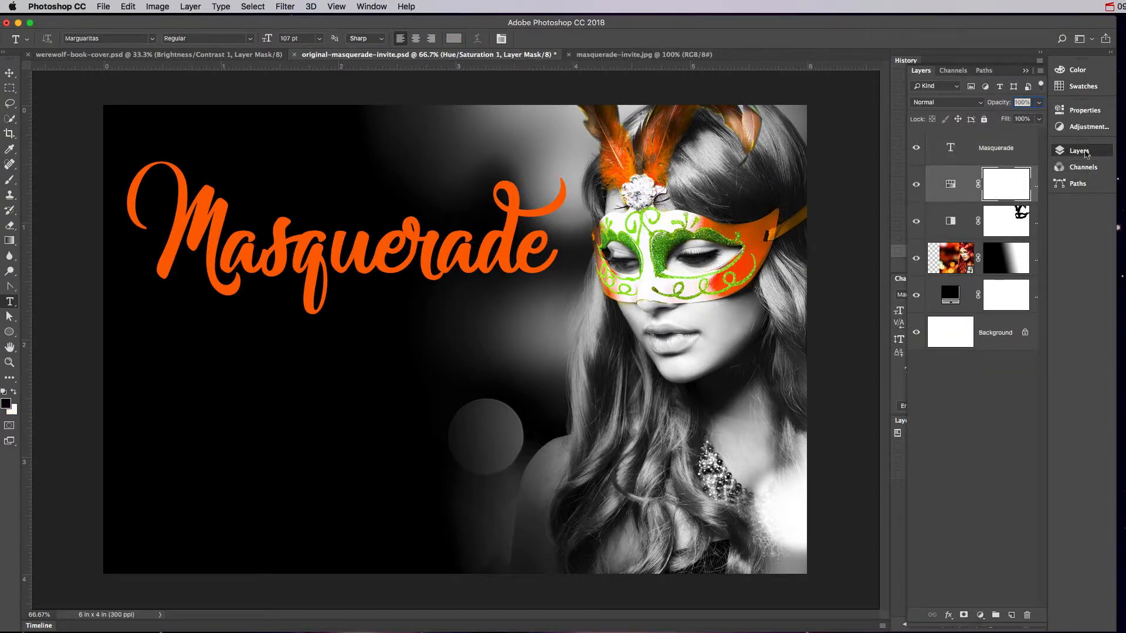
left_click(1081, 151)
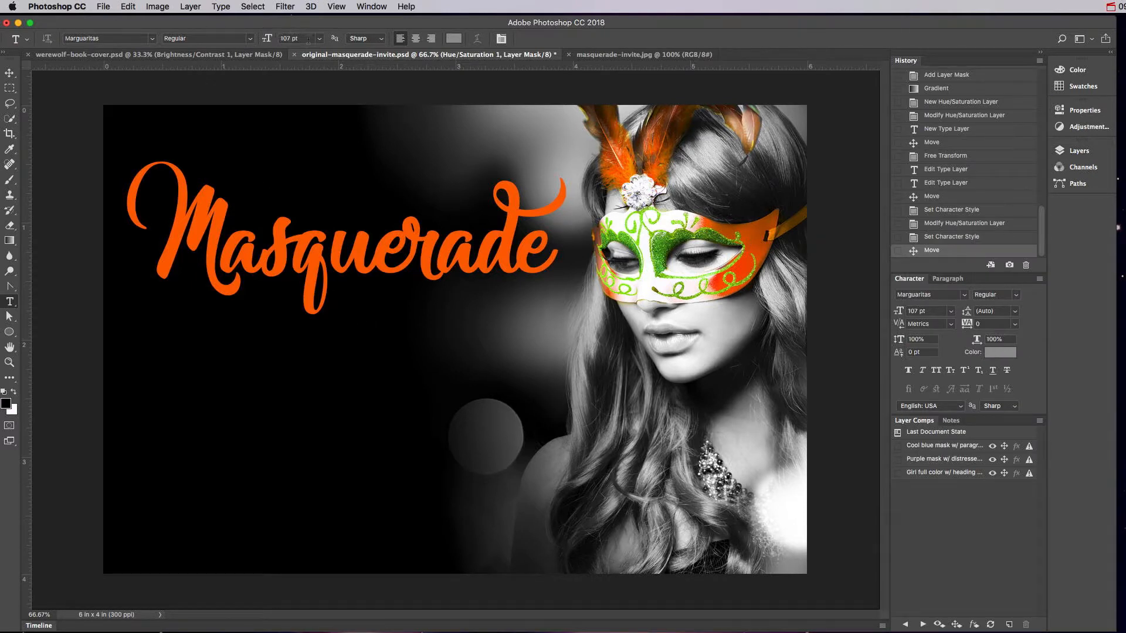
left_click(319, 39)
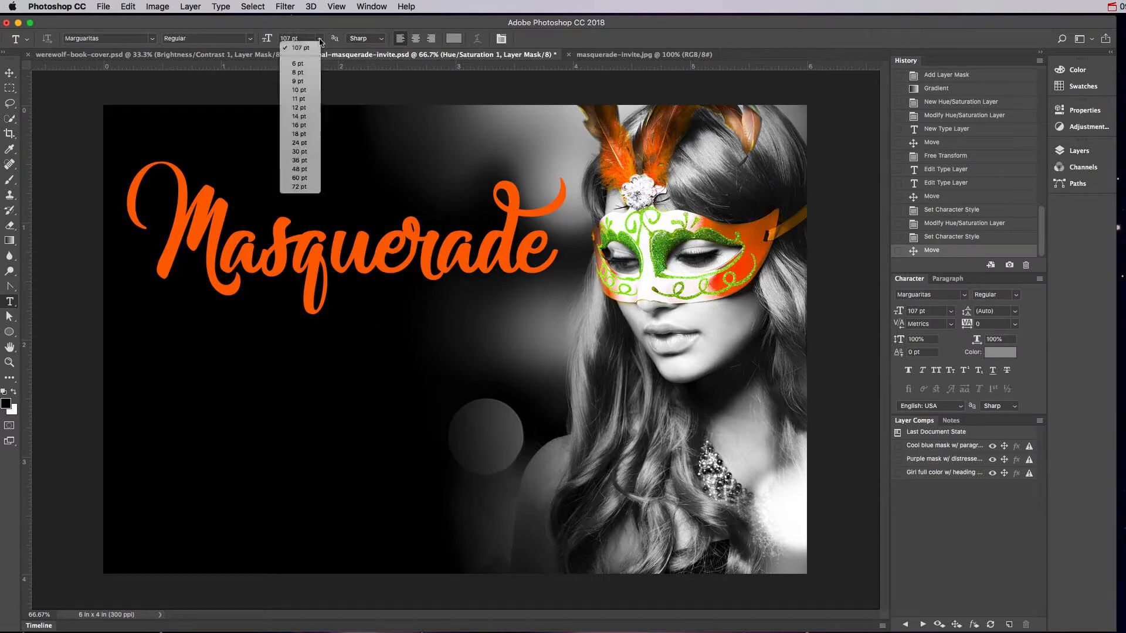
left_click(300, 161)
left_click(154, 39)
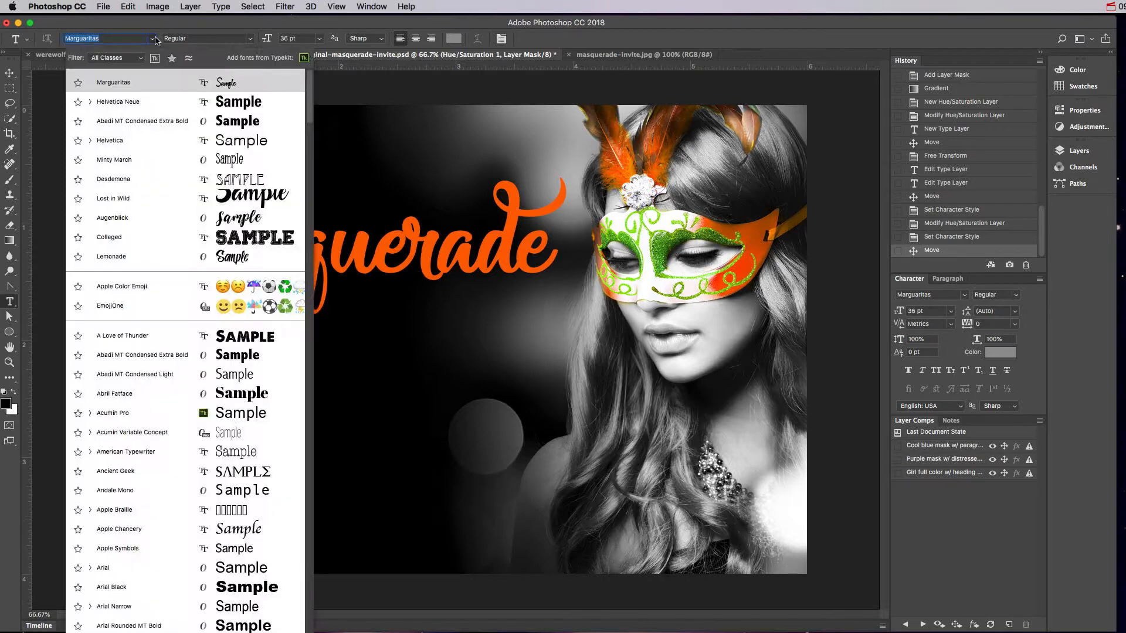
left_click(147, 101)
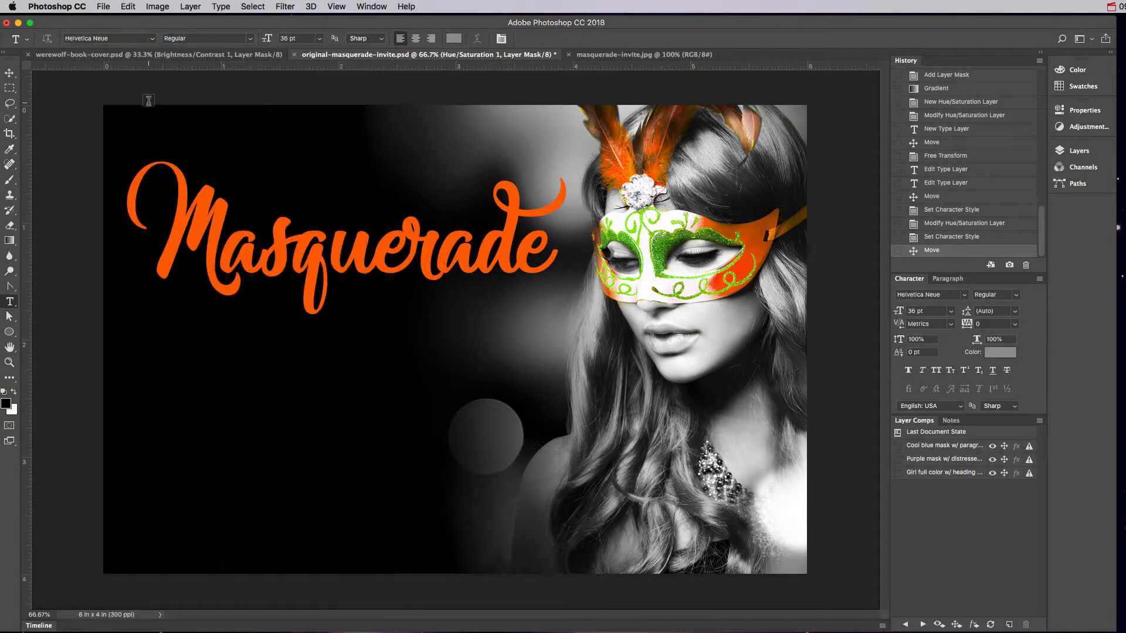
left_click(249, 39)
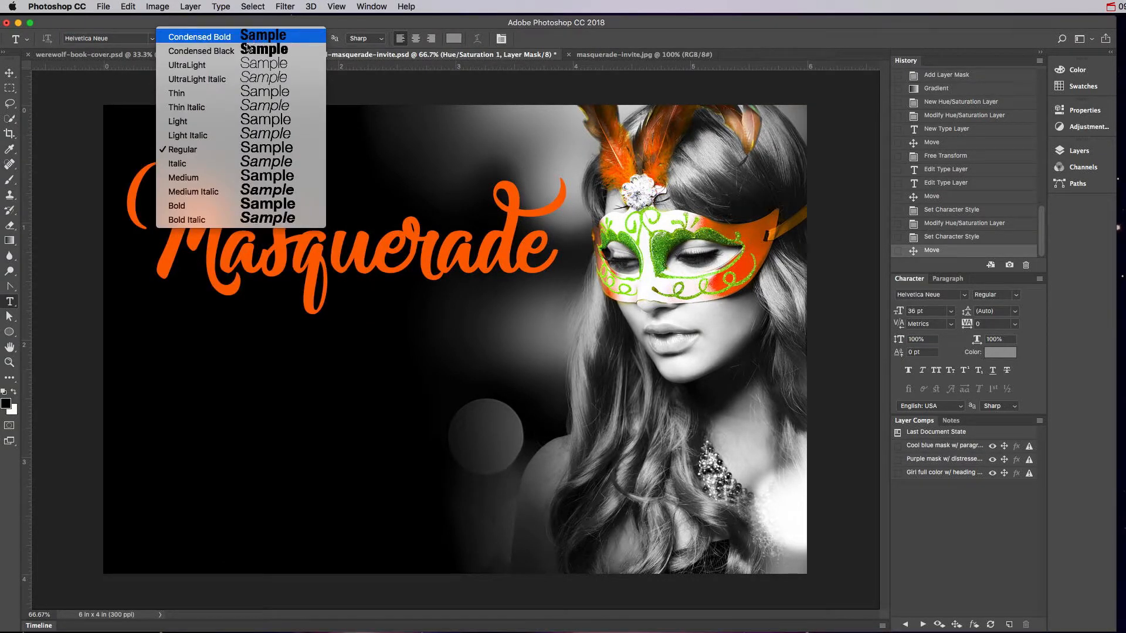
left_click(225, 123)
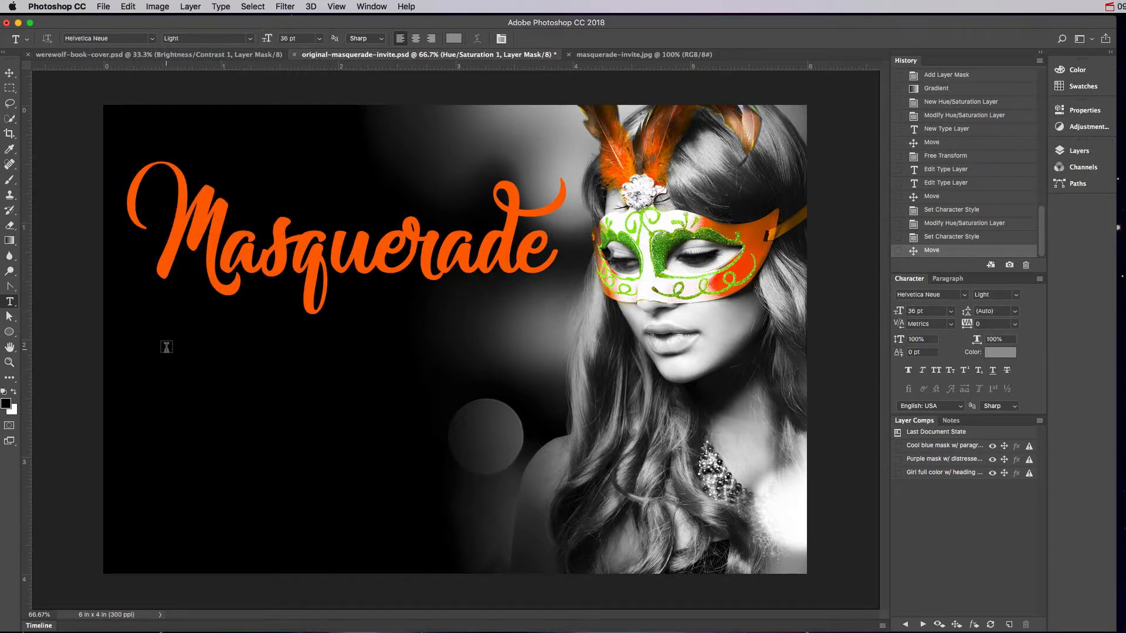
Add a paragraph text box below the title reading "Join us for a night of fun and frivolity" and fit its width beneath Masquerade
left_click_drag(165, 346, 503, 411)
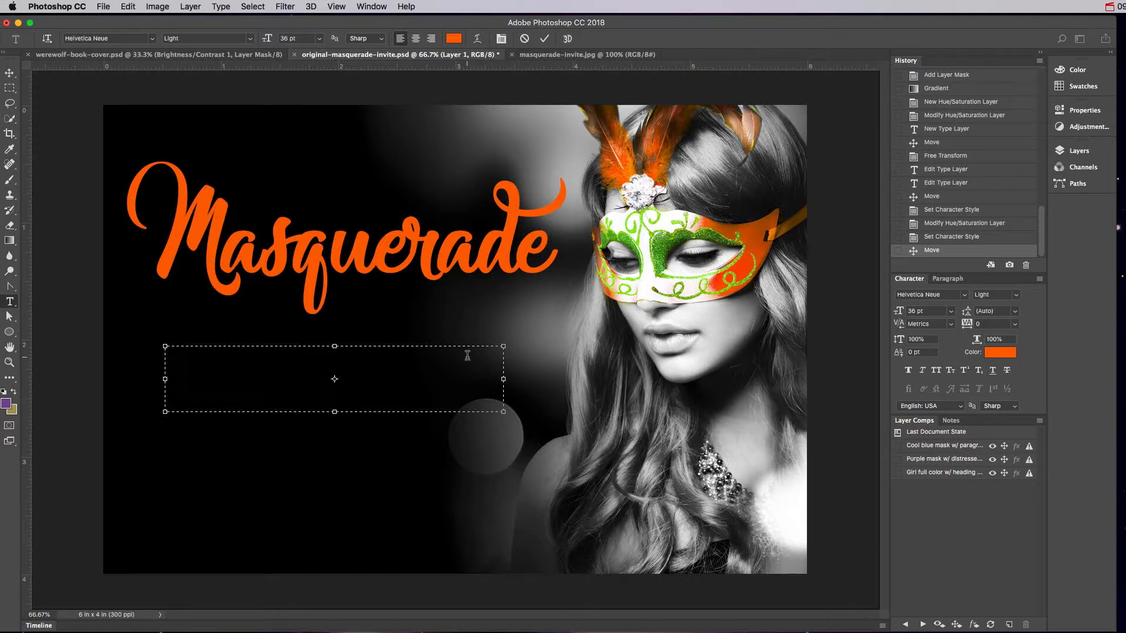
type("Join us for a")
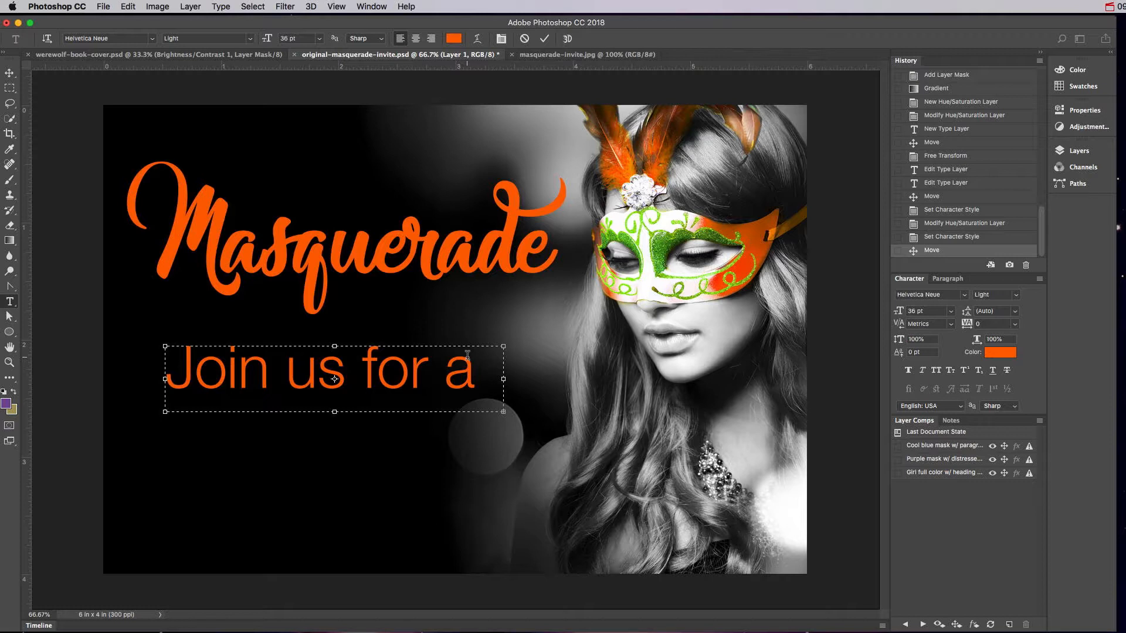
left_click_drag(504, 411, 667, 549)
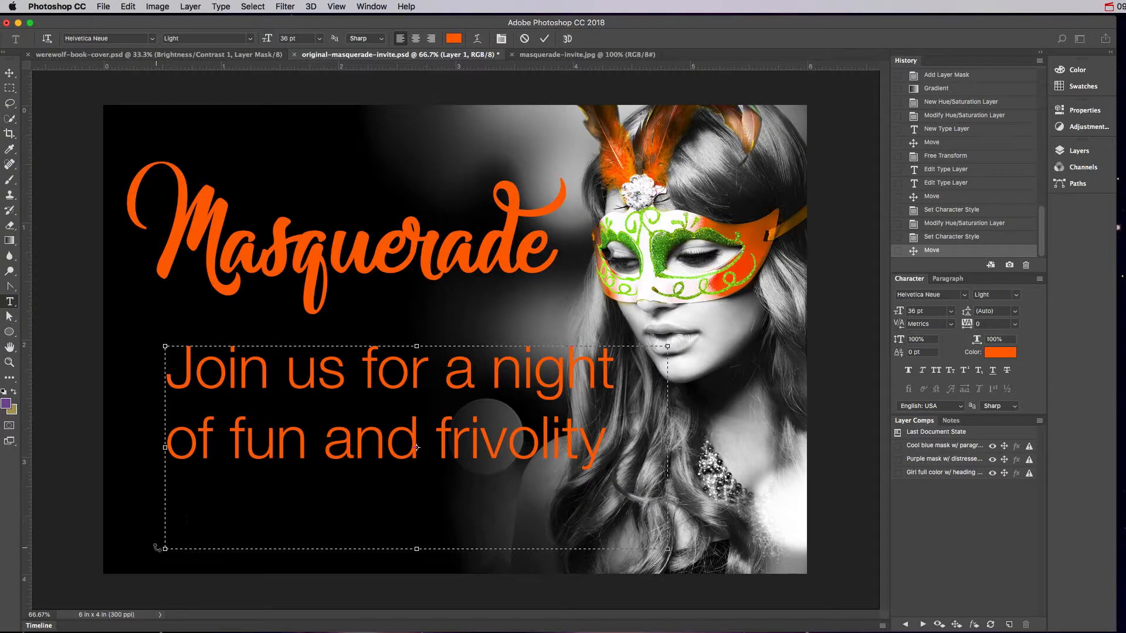
left_click_drag(160, 547, 143, 480)
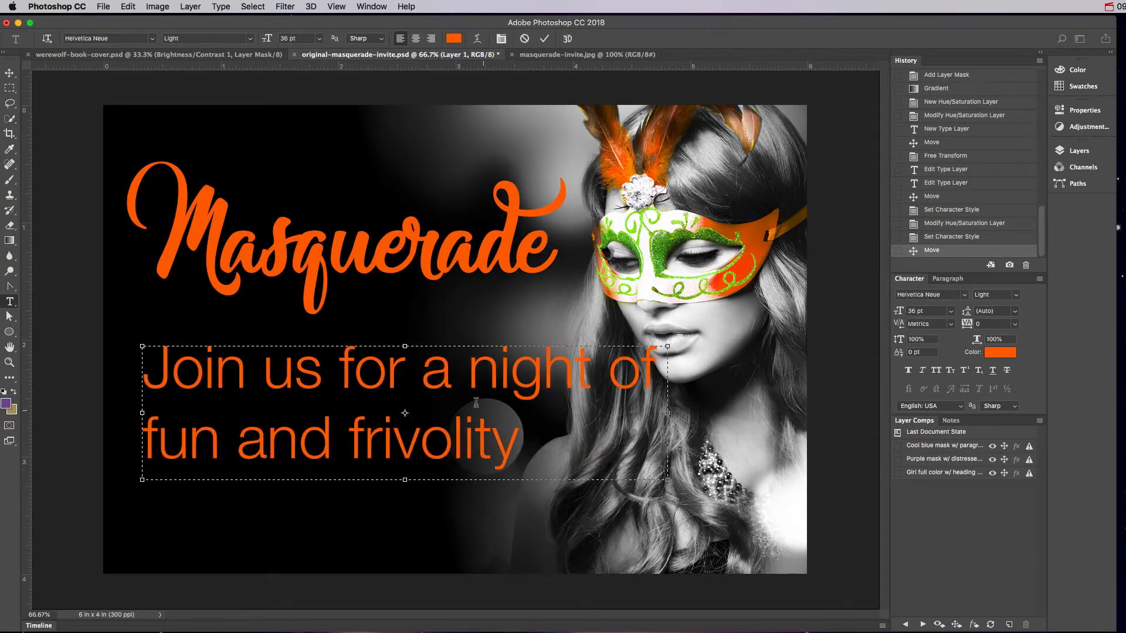
left_click_drag(667, 412, 529, 413)
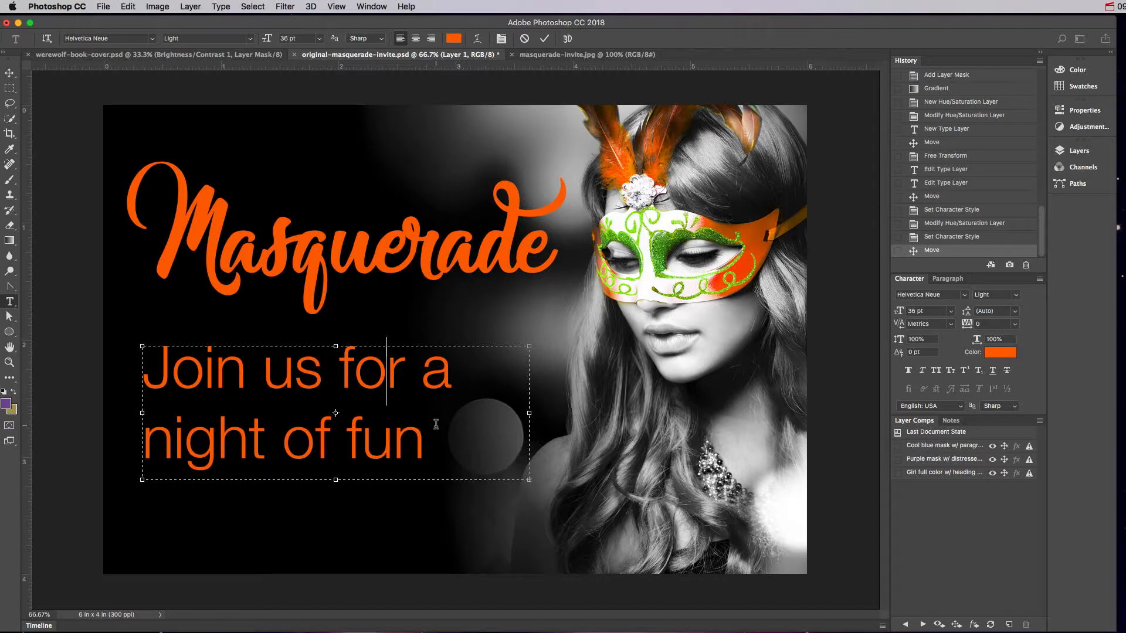
Set the whole invitation sentence to 11 pt and center-align it in its text box
key("super+a")
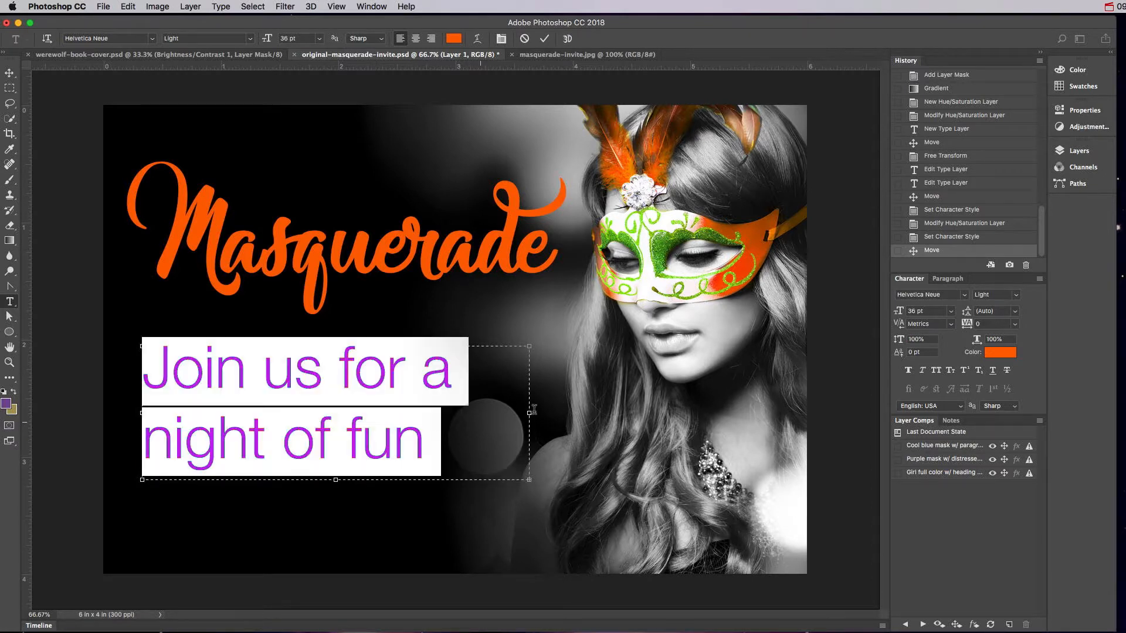
left_click(950, 312)
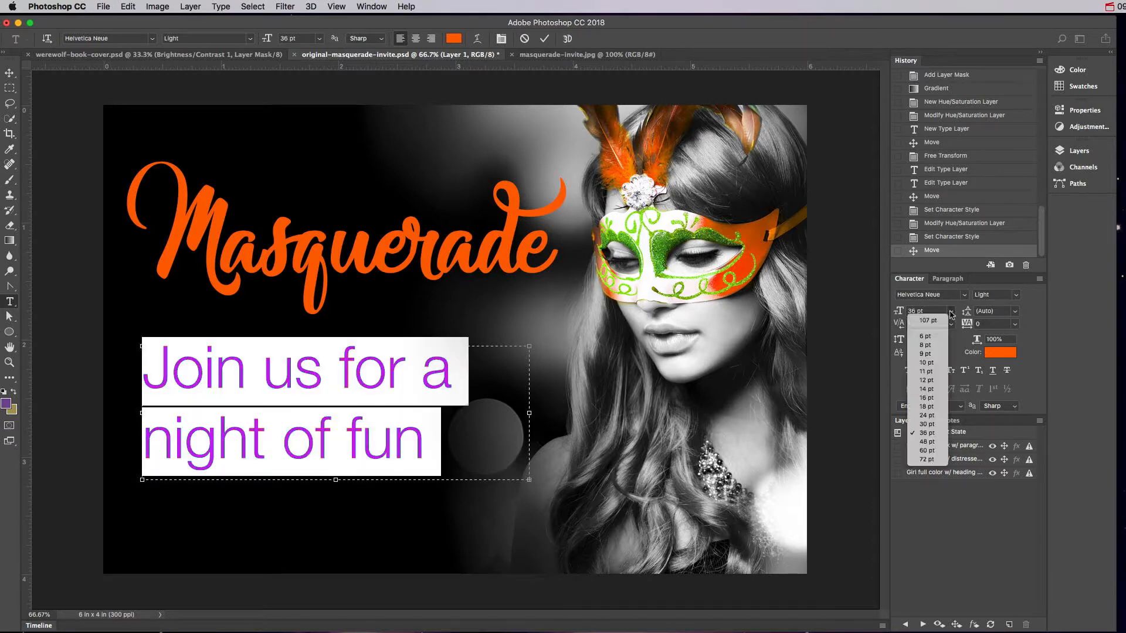
left_click(935, 372)
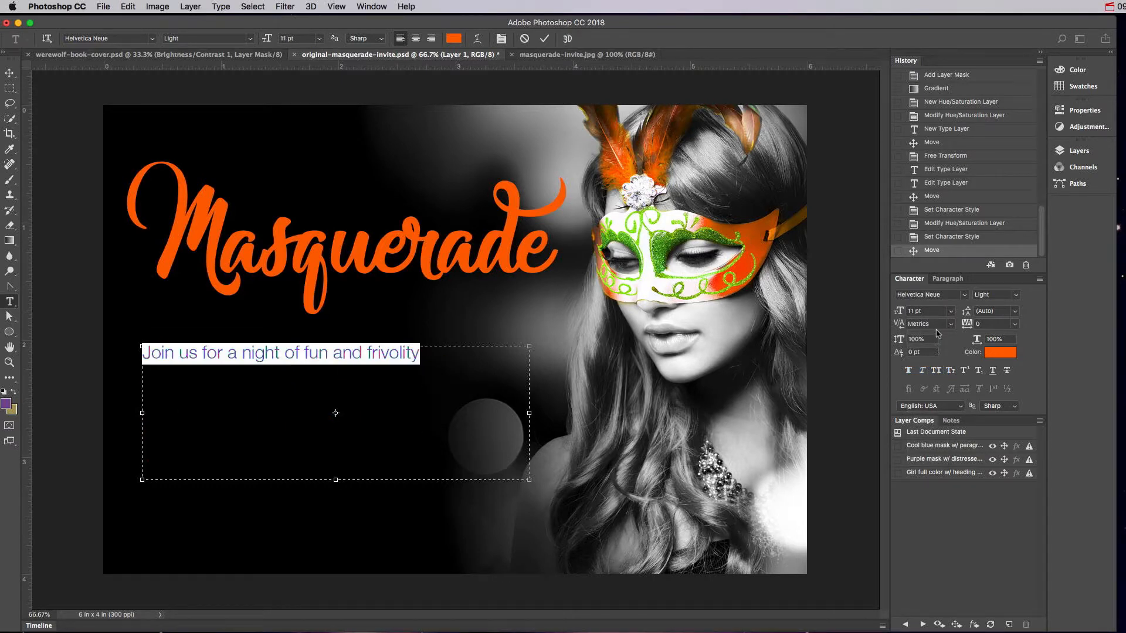
left_click(949, 311)
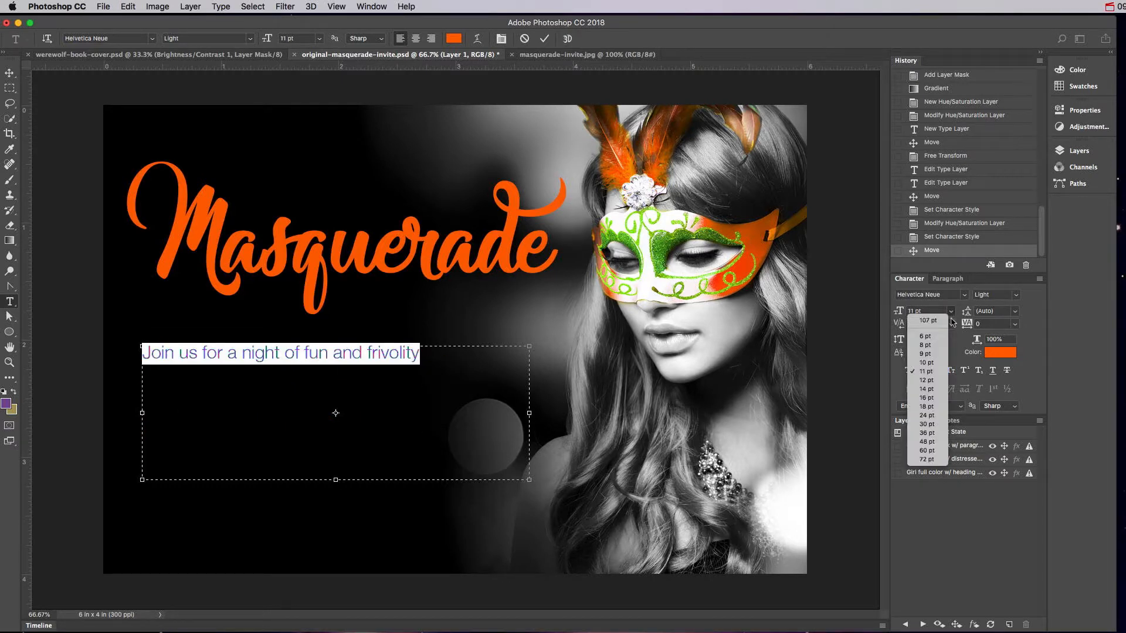
left_click(935, 389)
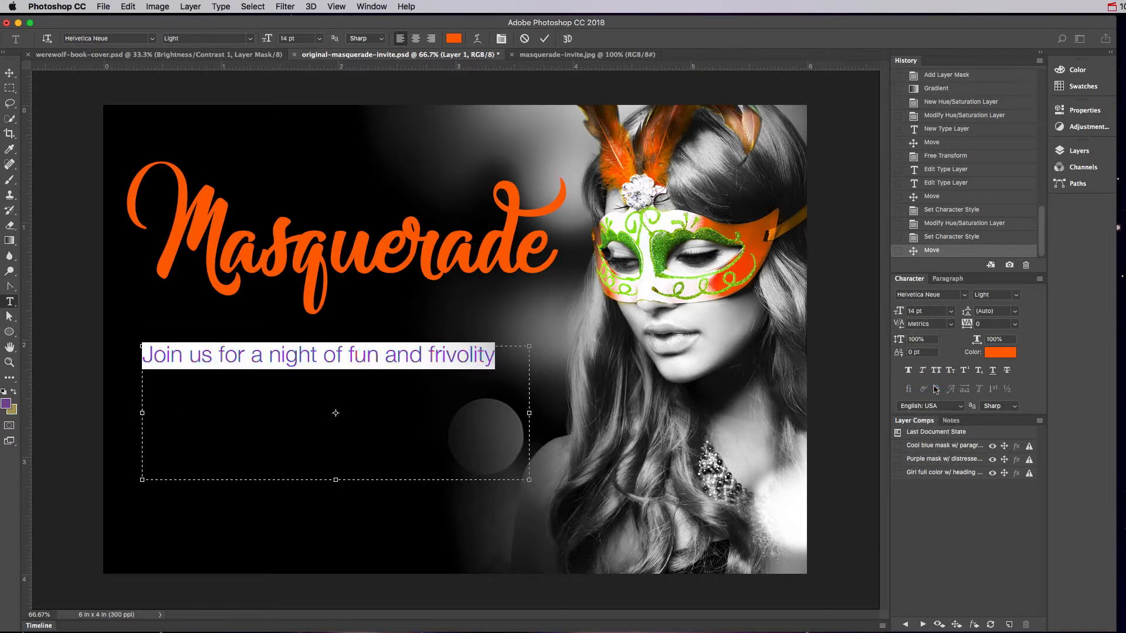
left_click(950, 311)
left_click(934, 372)
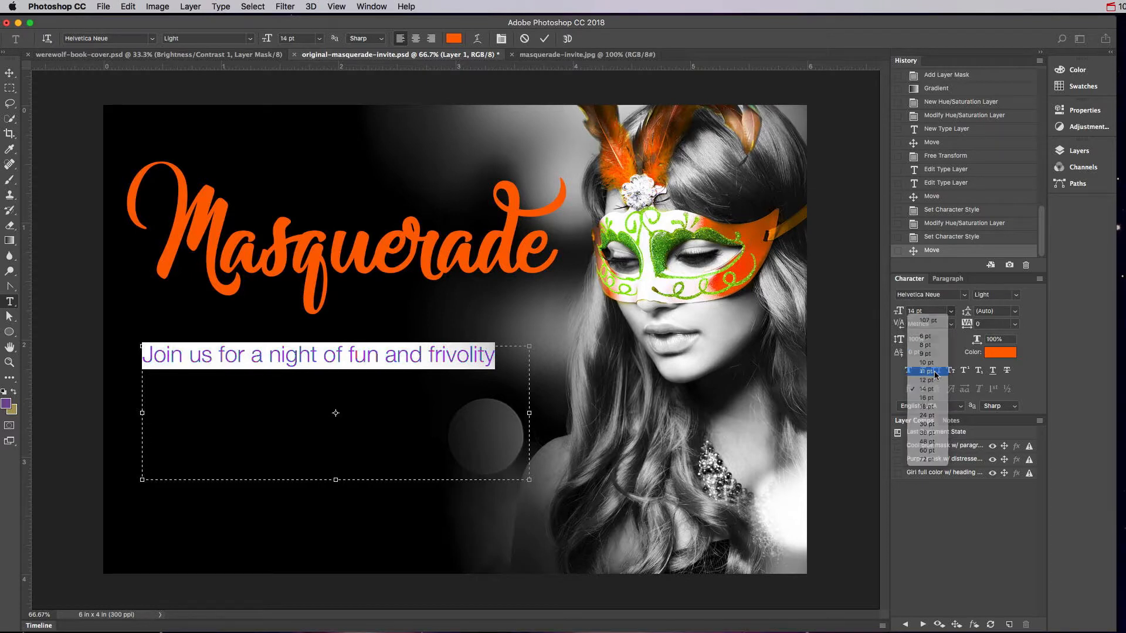
left_click(416, 38)
Extend the sentence with "to help raise money for Denver Public Schools.", shorten the box to fit two lines, and commit the text
left_click(356, 354)
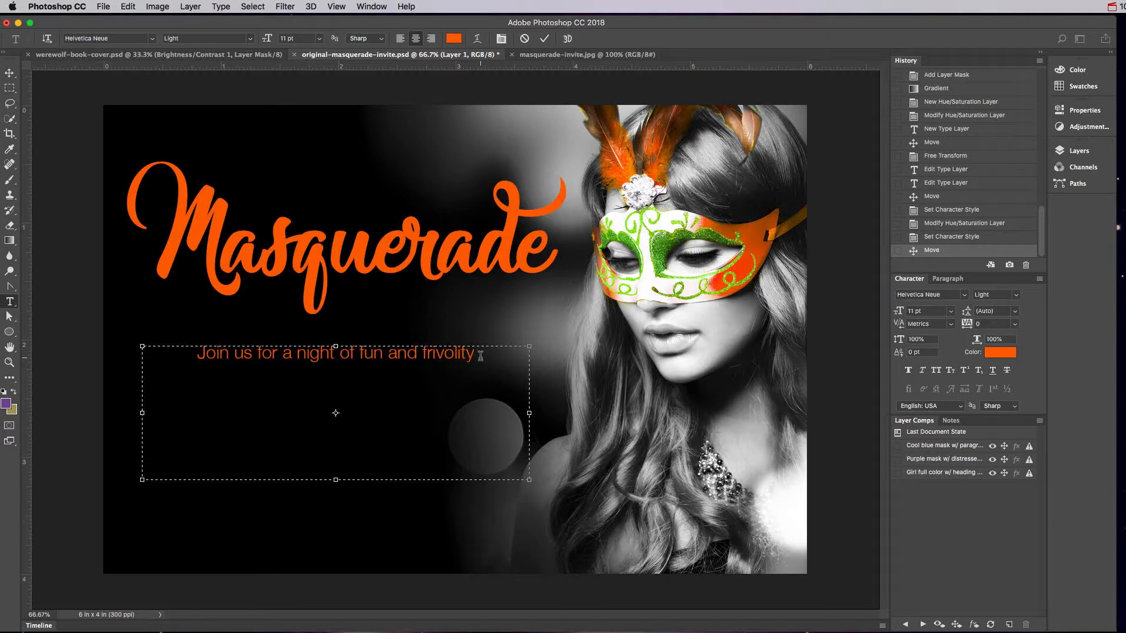
type("to help ra")
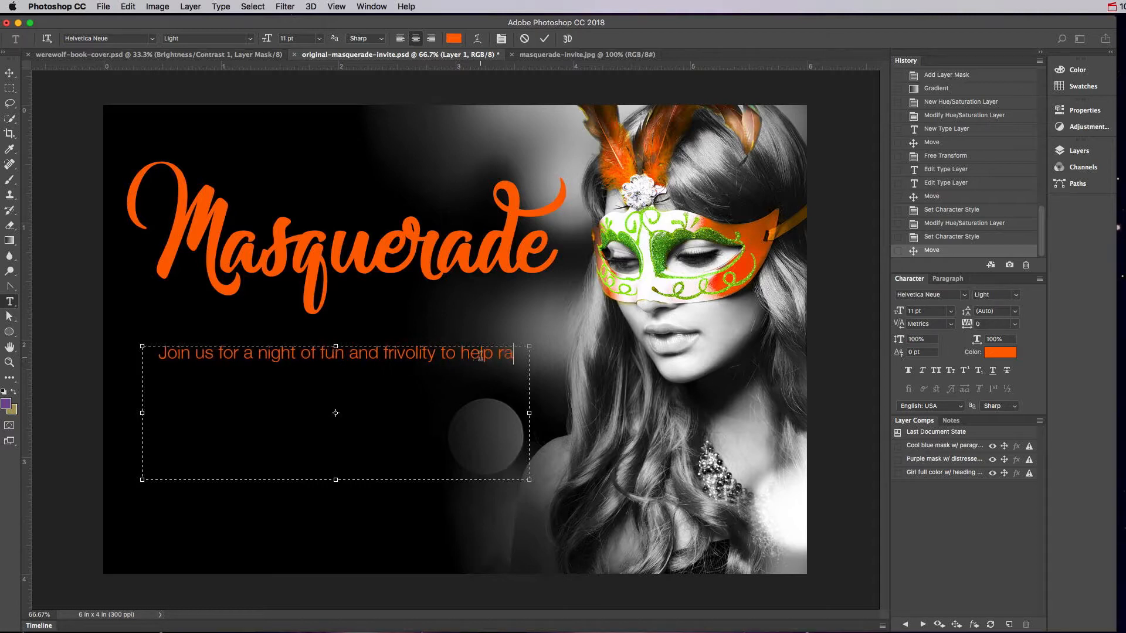
type("ise money for De ")
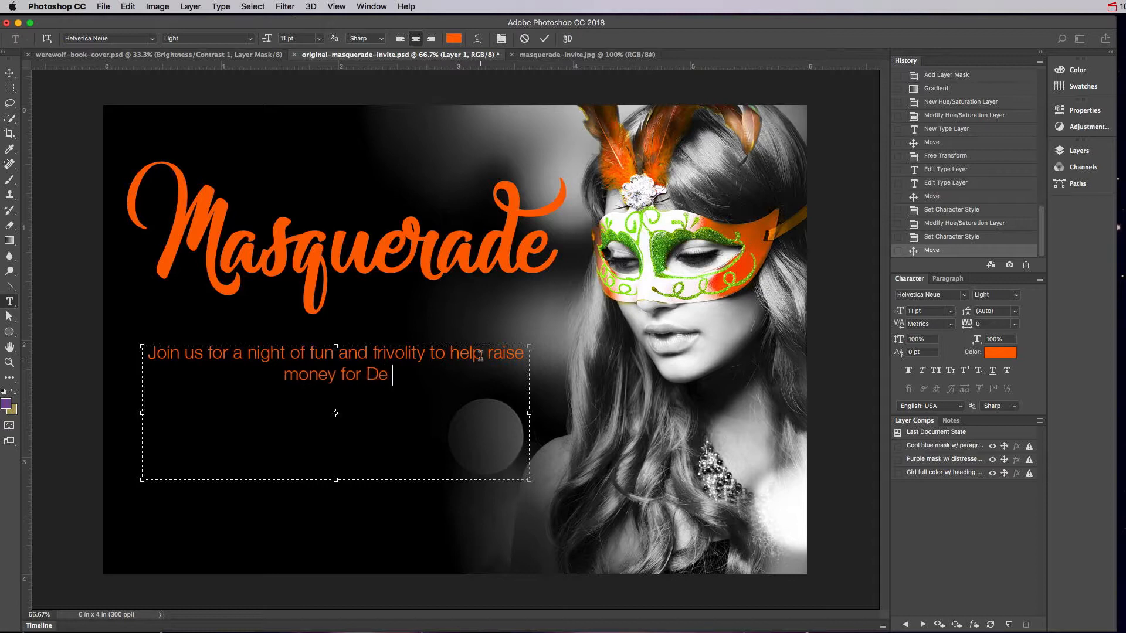
type("nver Pu")
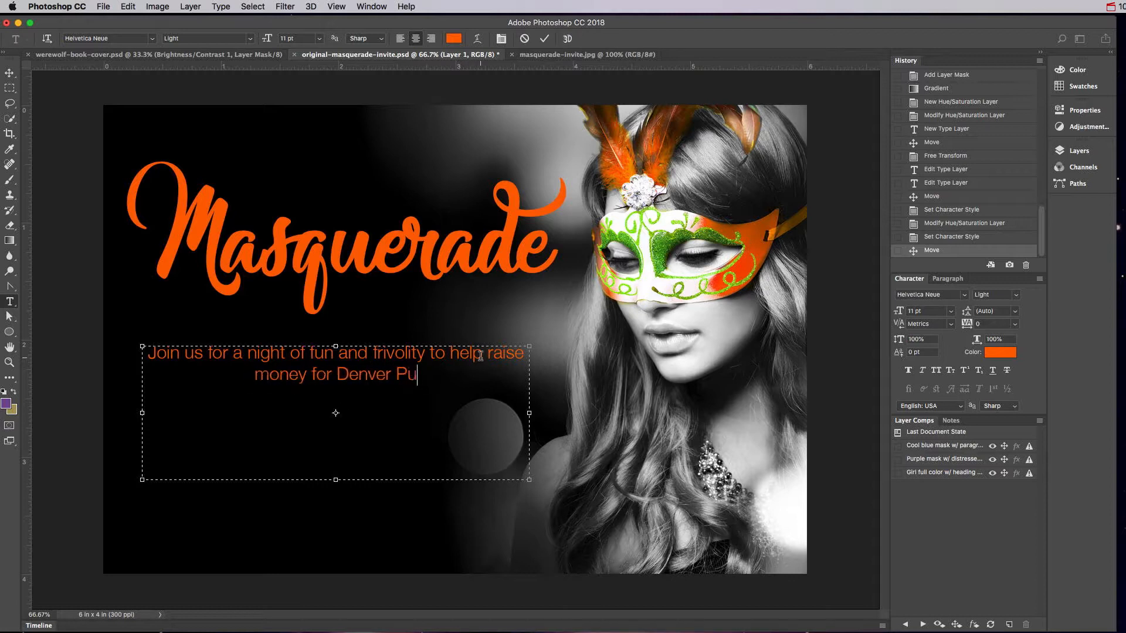
type("blic Schools ")
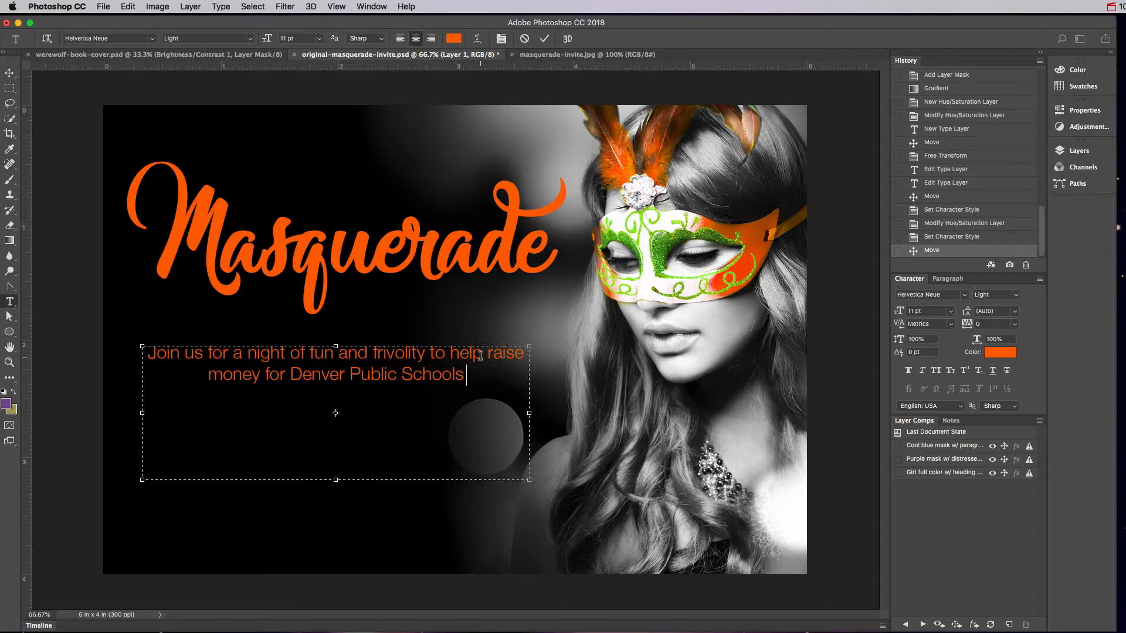
type(".")
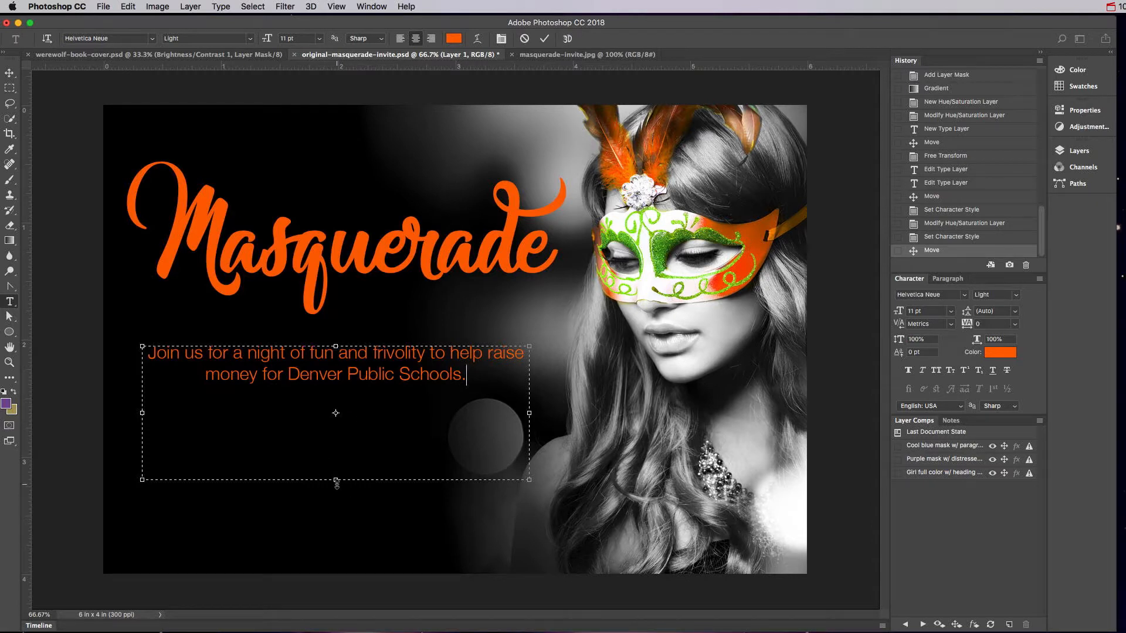
left_click_drag(336, 482, 336, 394)
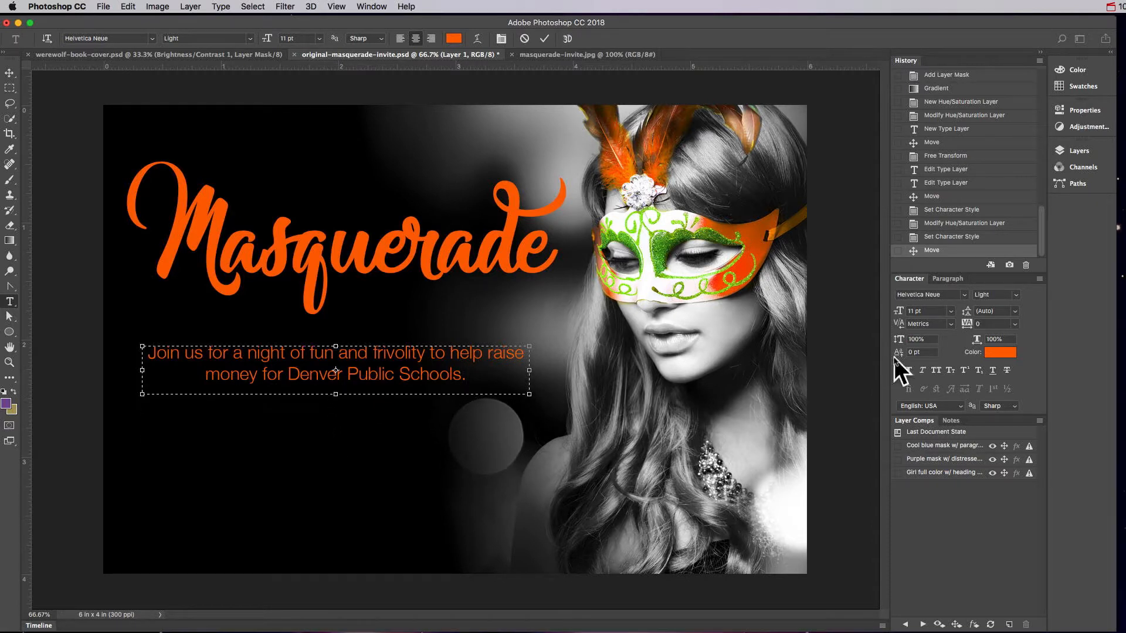
left_click(9, 73)
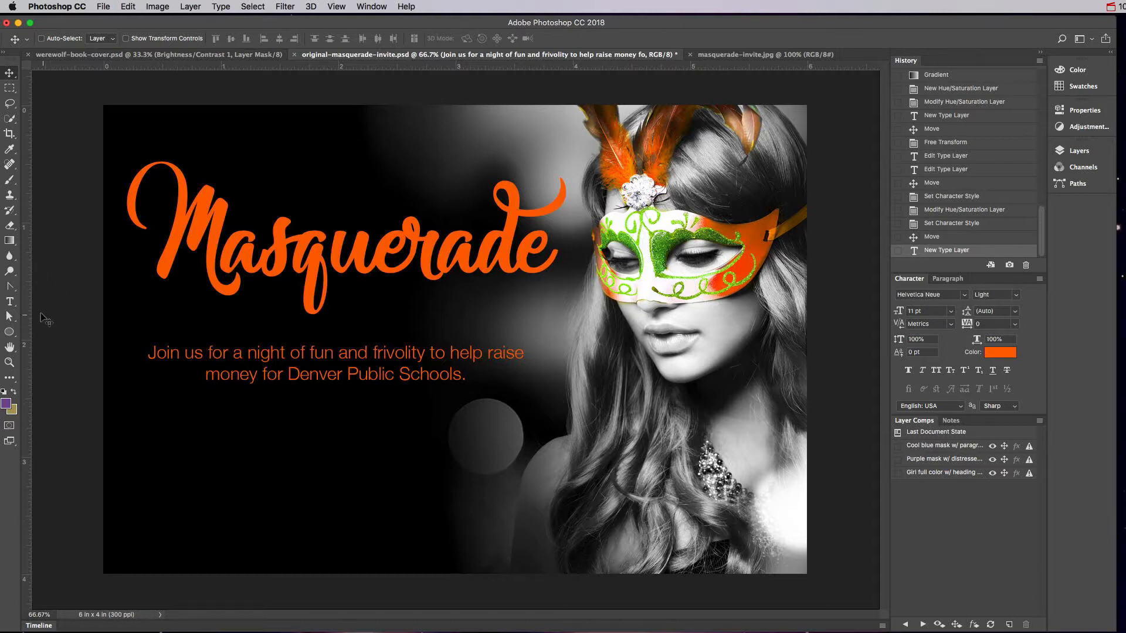
Create a second text box below the sentence with the lines "DATE October 31, 2018" and "TIME 7pm - Midnight"
left_click(10, 303)
left_click_drag(150, 410, 523, 475)
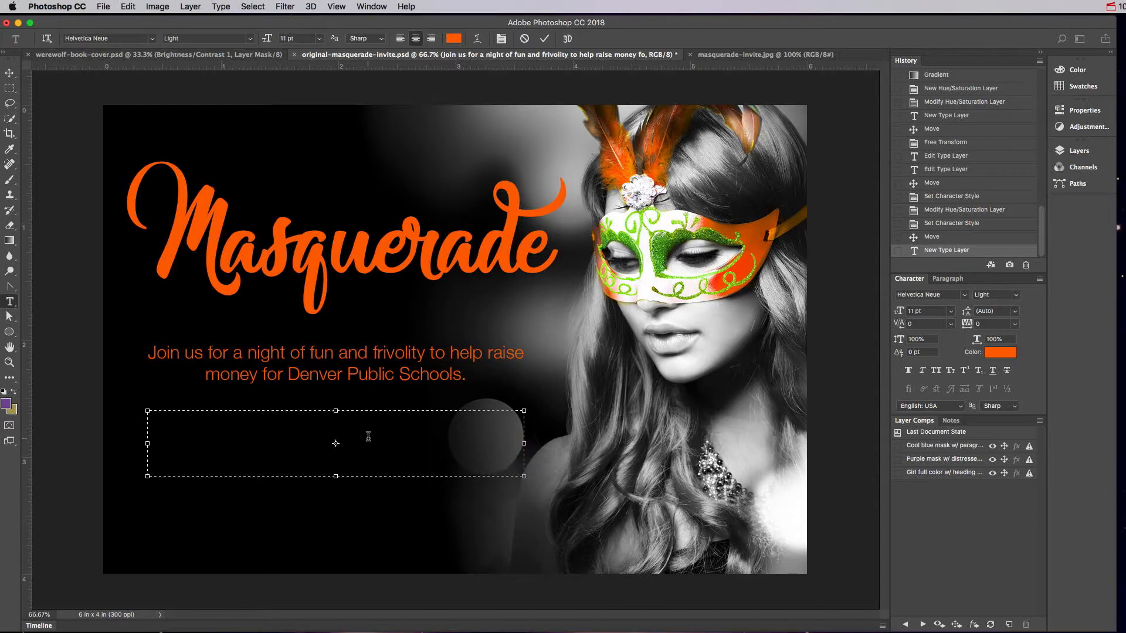
type("DATE Oc")
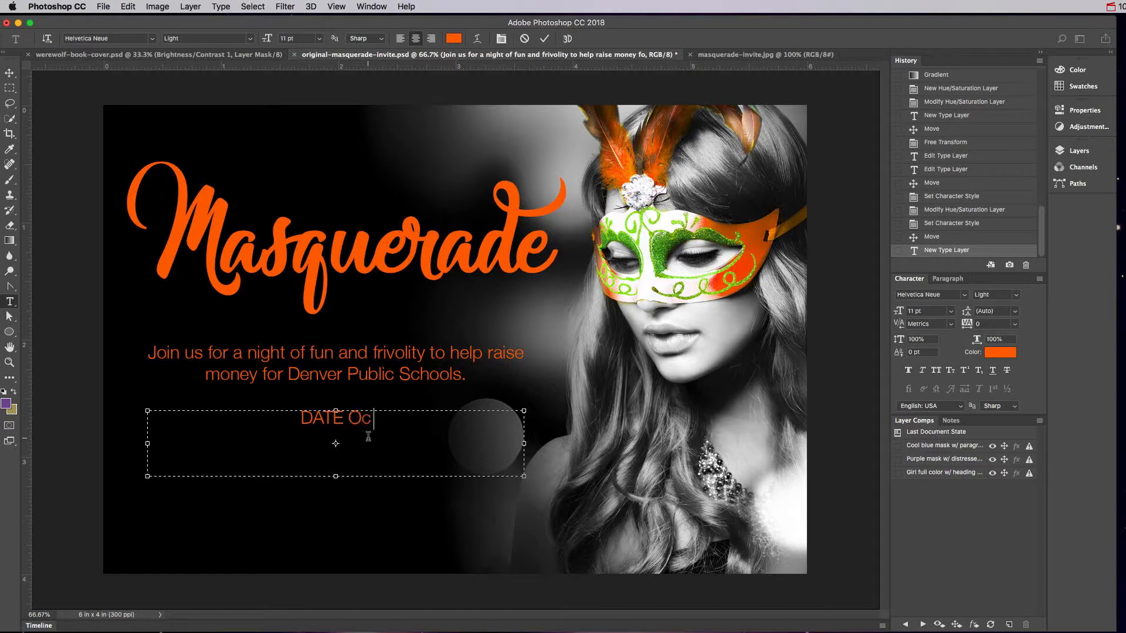
type("tober 31, 2018 ")
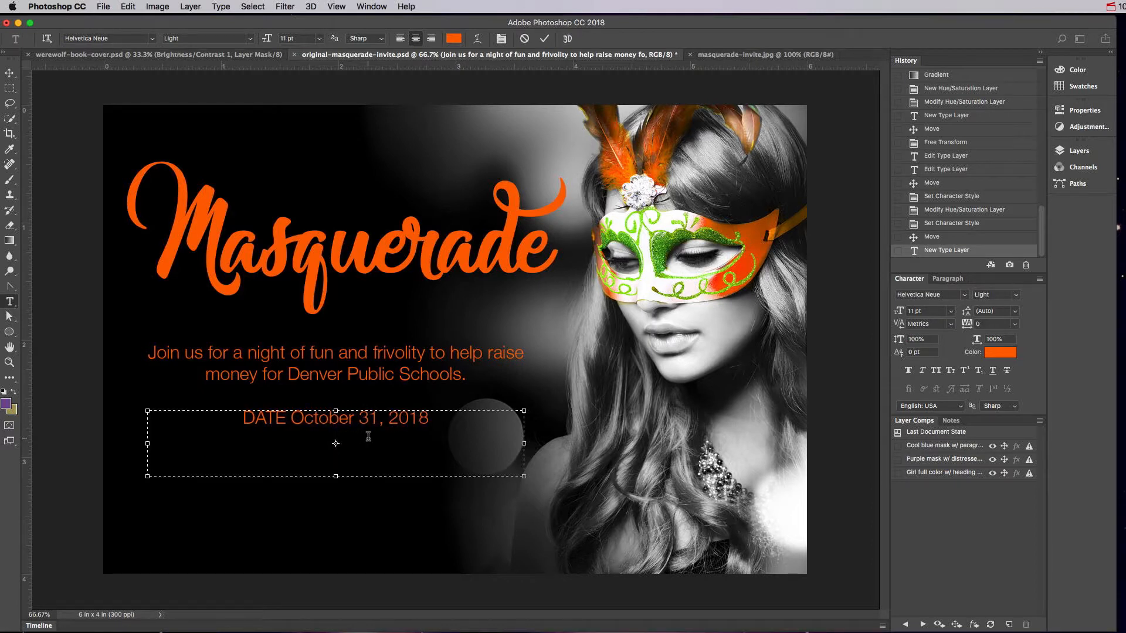
type("TIME 7pm - Midnight")
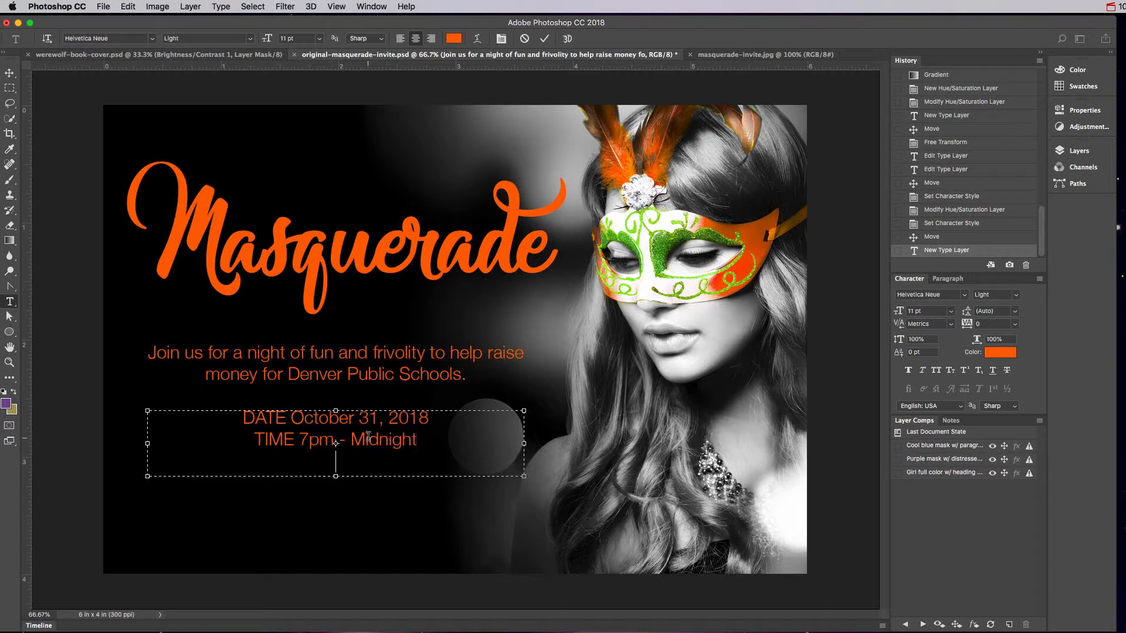
Add a third line reading "LOCATION Buell Theater" to the event details and commit the text
type("Location")
key("BackSpace")
key("BackSpace")
key("BackSpace")
key("BackSpace")
key("BackSpace")
key("BackSpace")
key("BackSpace")
type("OCATION Buell ")
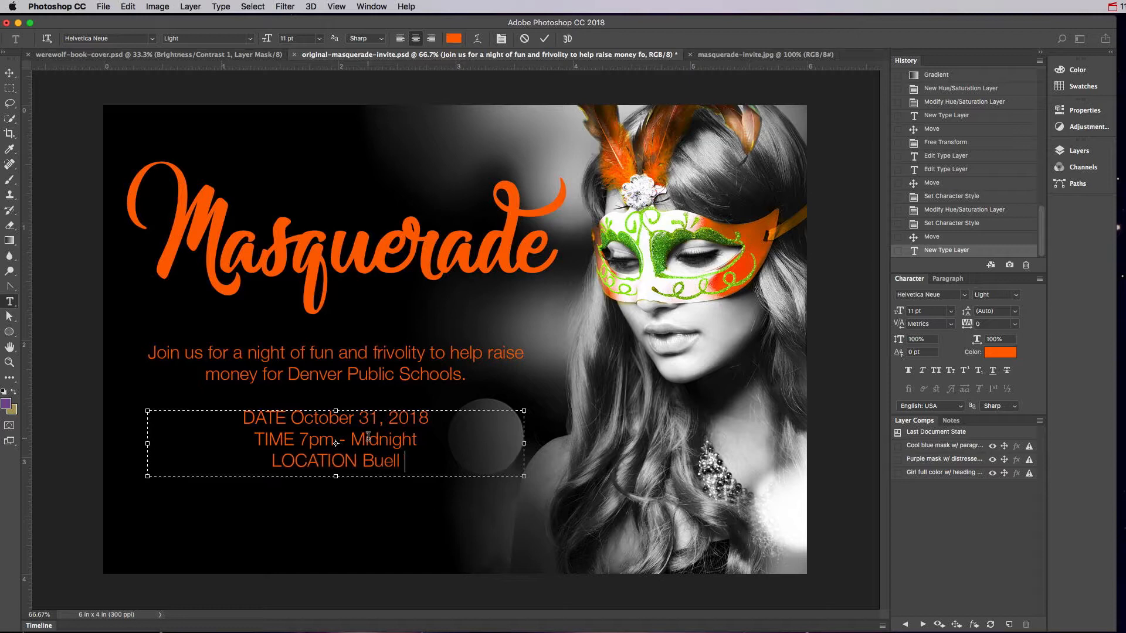
type("Theater")
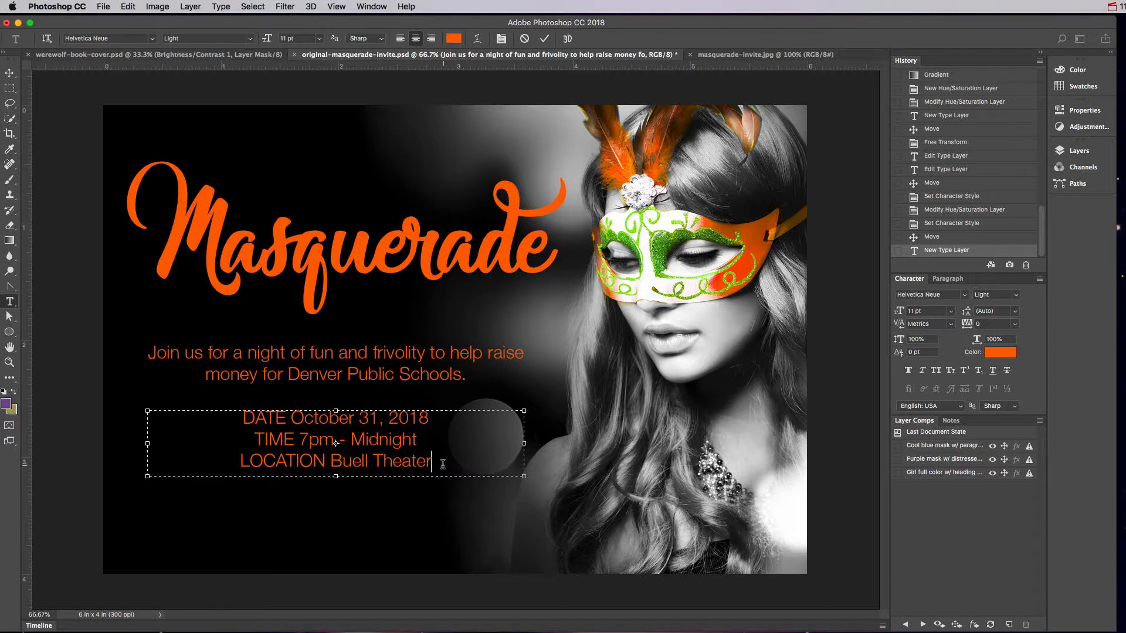
left_click(9, 73)
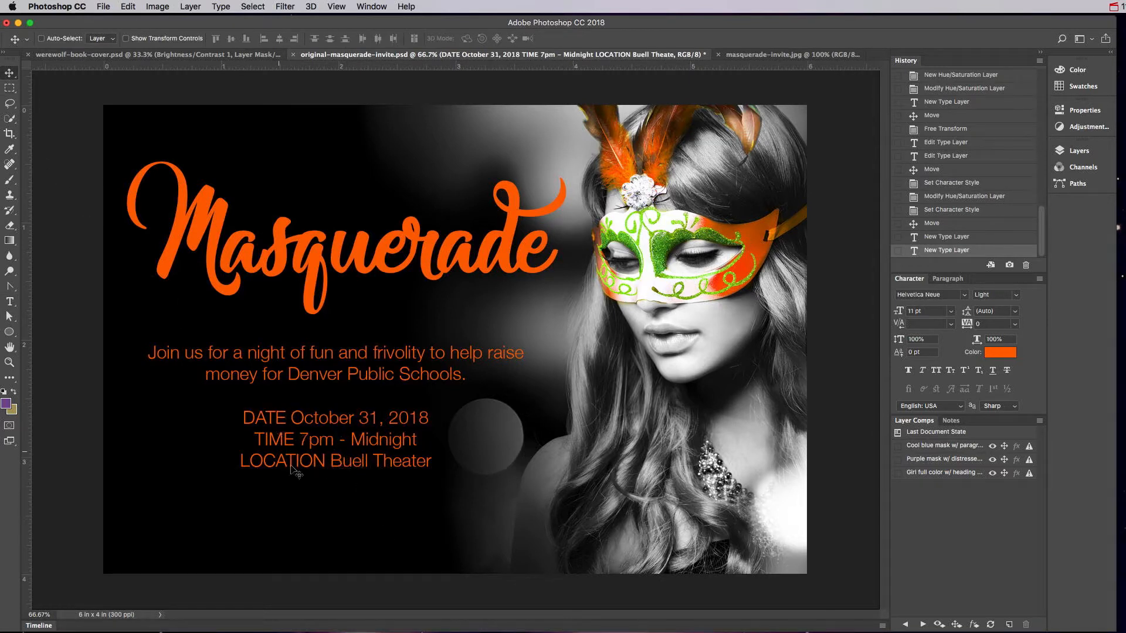
Recolor the word LOCATION in the event details with a light green sampled from the mask's glitter trim (RGB 170, 243, 98)
key("t")
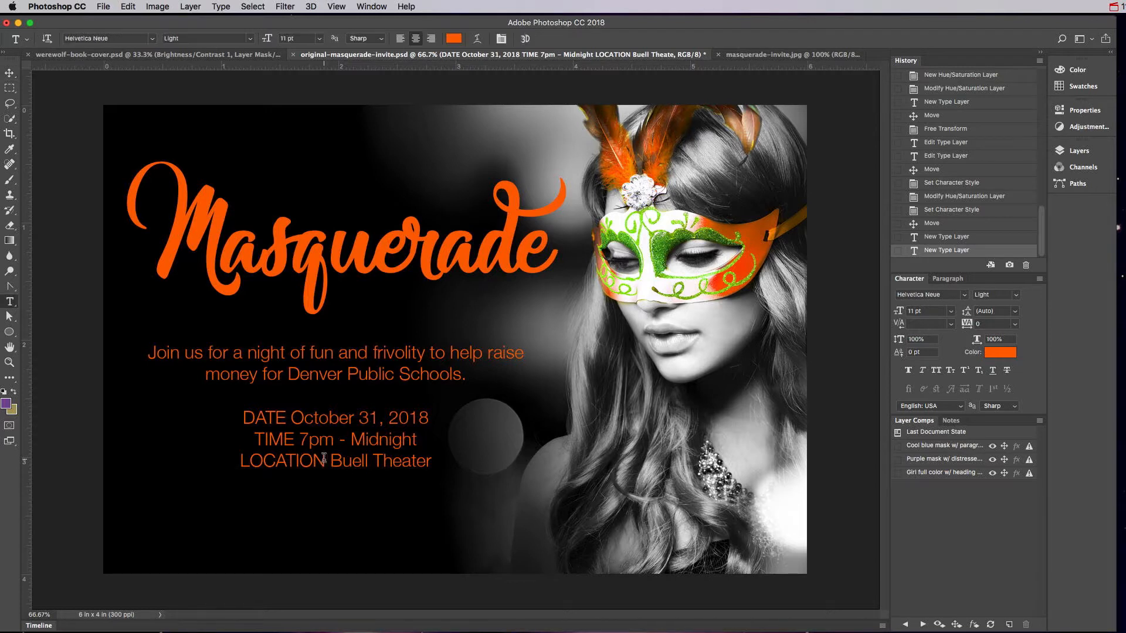
left_click_drag(326, 462, 236, 458)
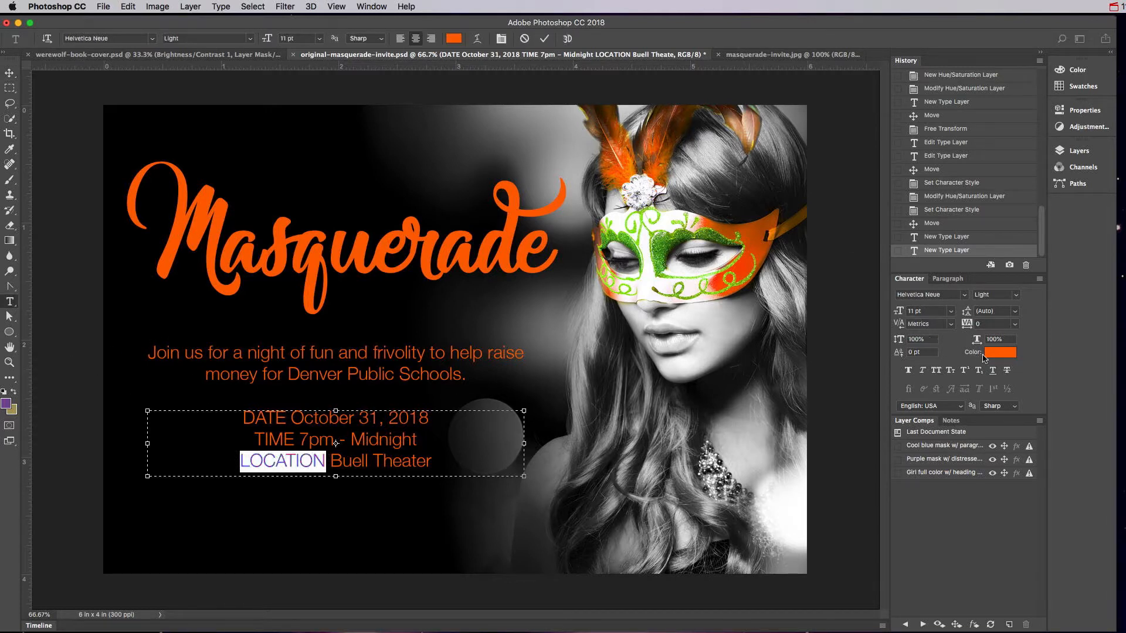
left_click(996, 352)
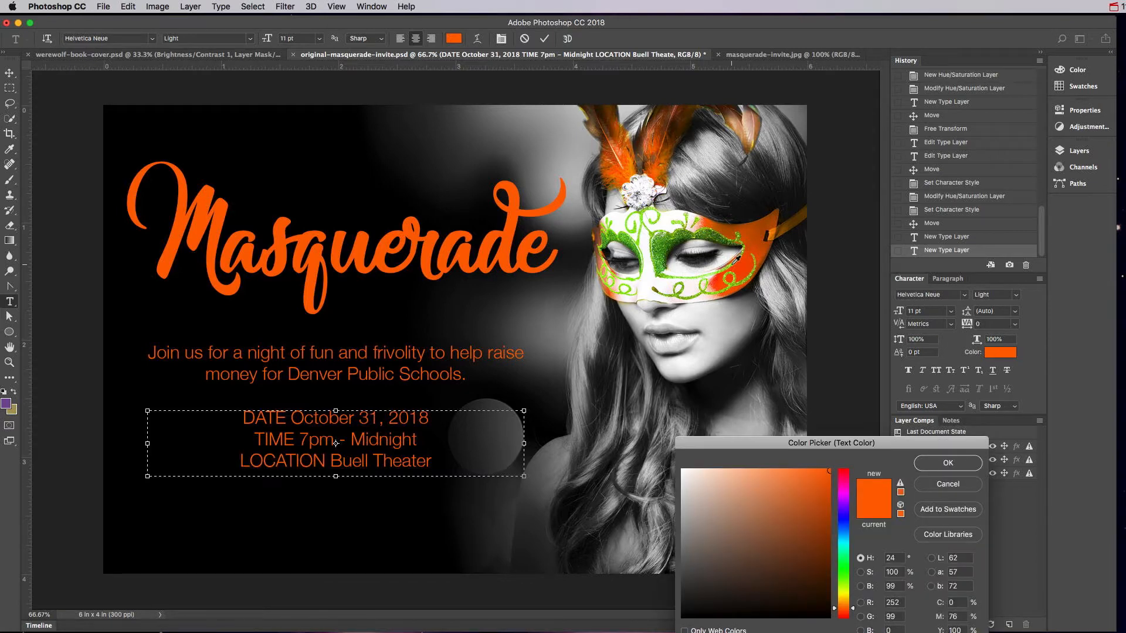
left_click(732, 268)
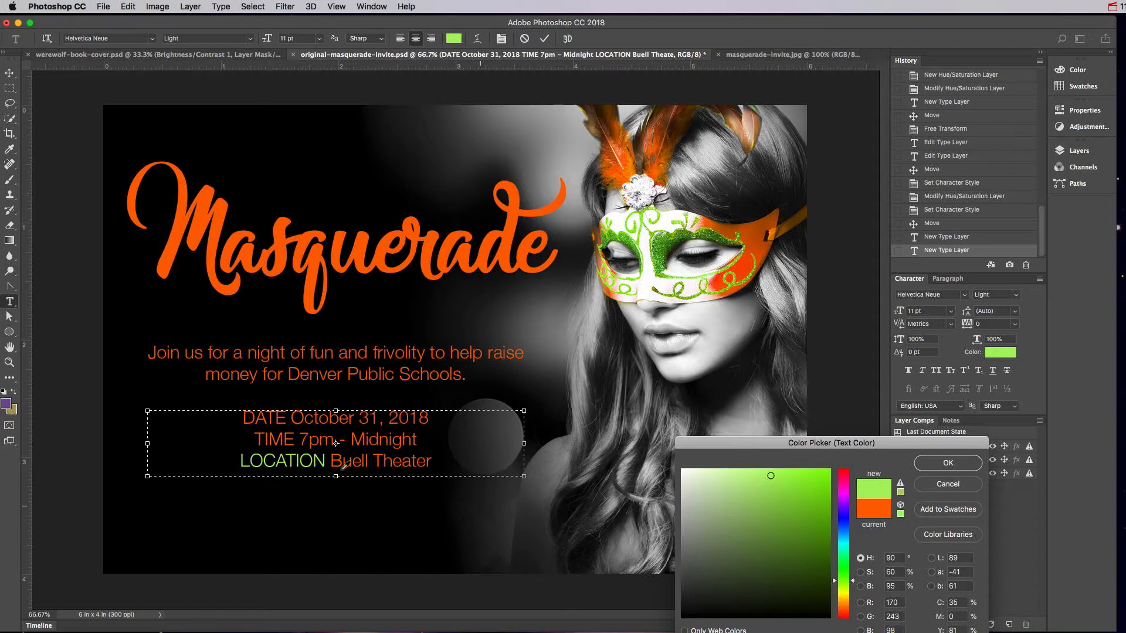
left_click(962, 466)
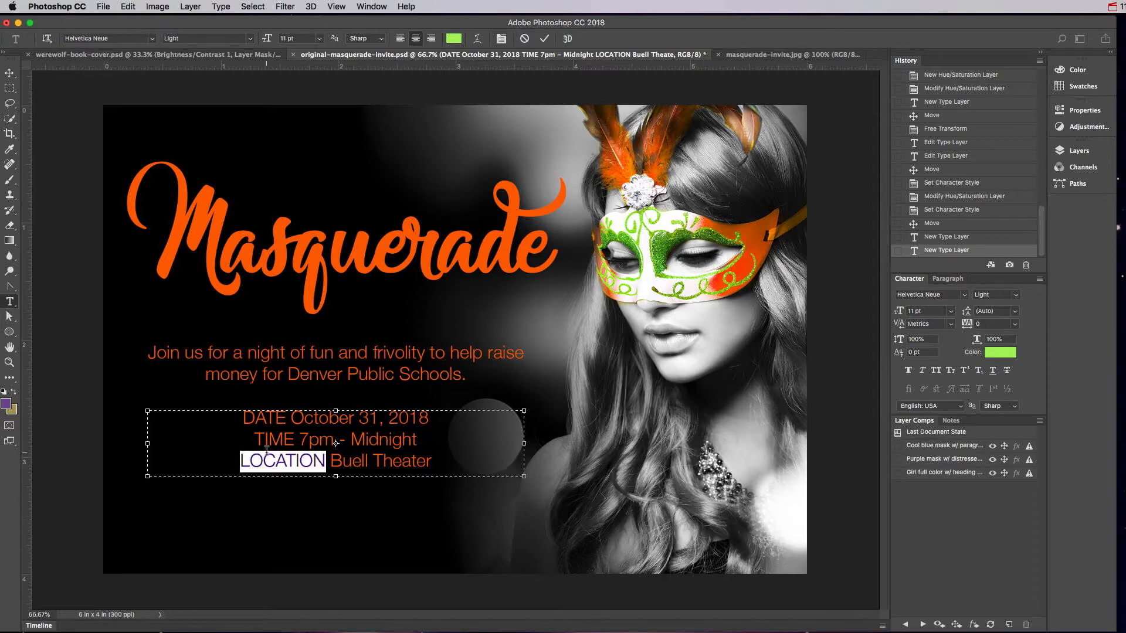
Recolor the word TIME with a green sampled from the mask's glitter trim (RGB 159, 215, 70)
left_click_drag(293, 441, 253, 441)
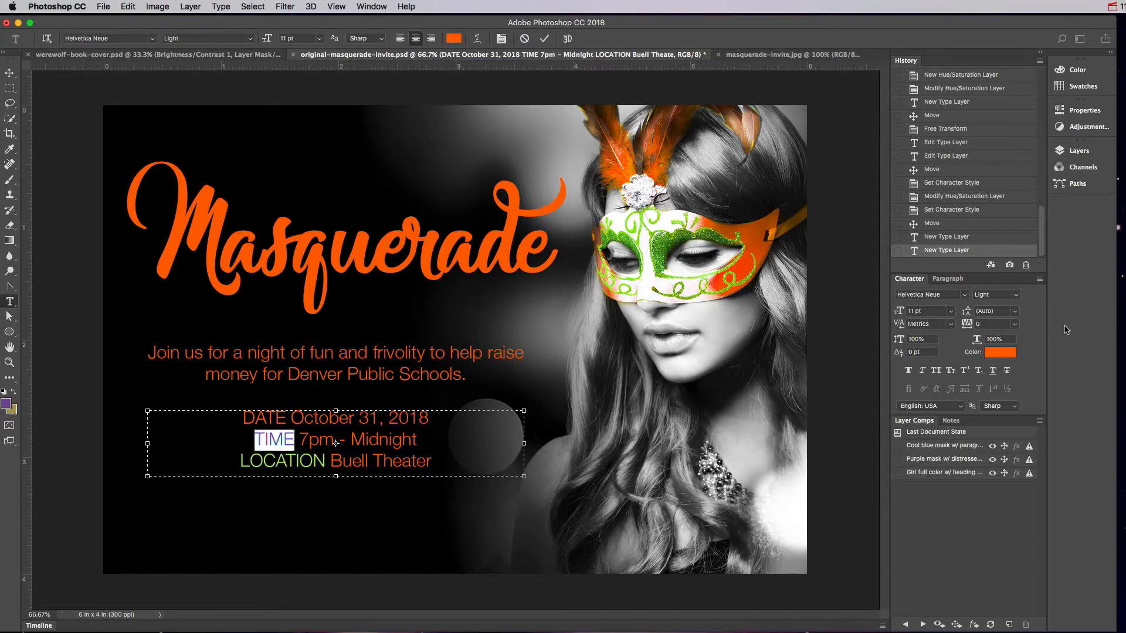
left_click(1001, 353)
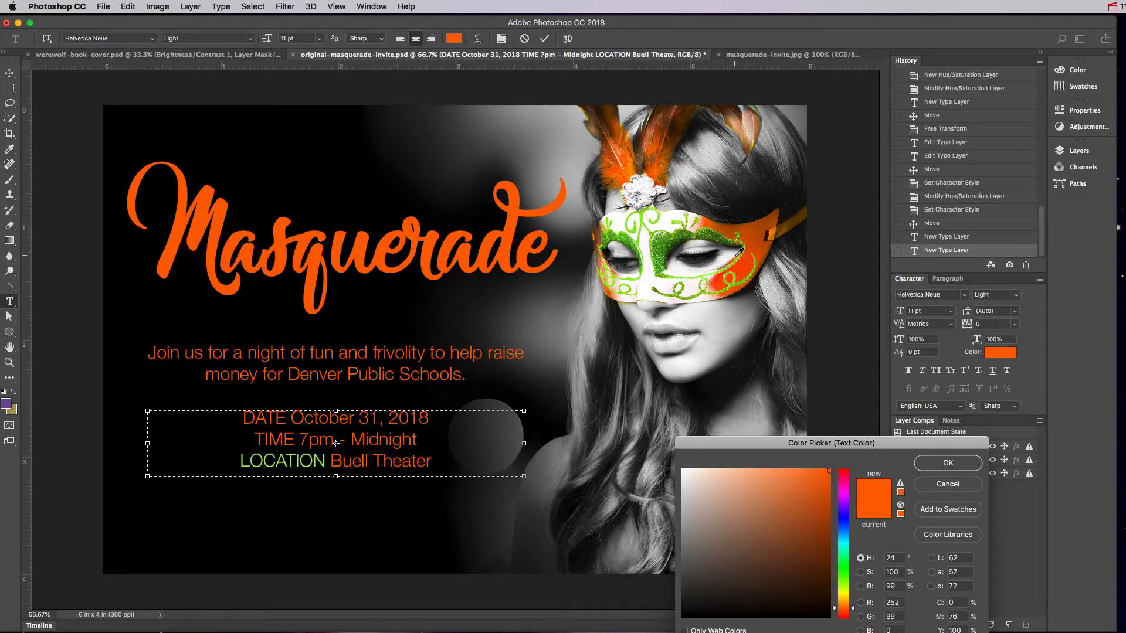
left_click(737, 264)
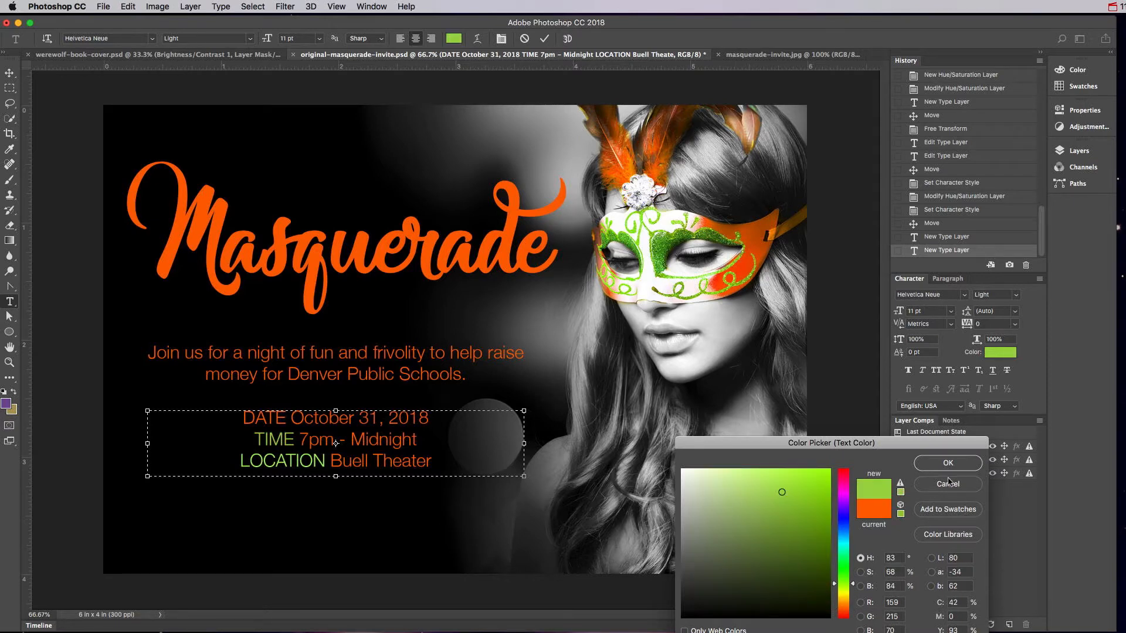
left_click(930, 467)
Recolor the word DATE with a green sampled from the mask's edge trim (RGB 152, 195, 6)
left_click_drag(286, 417, 231, 417)
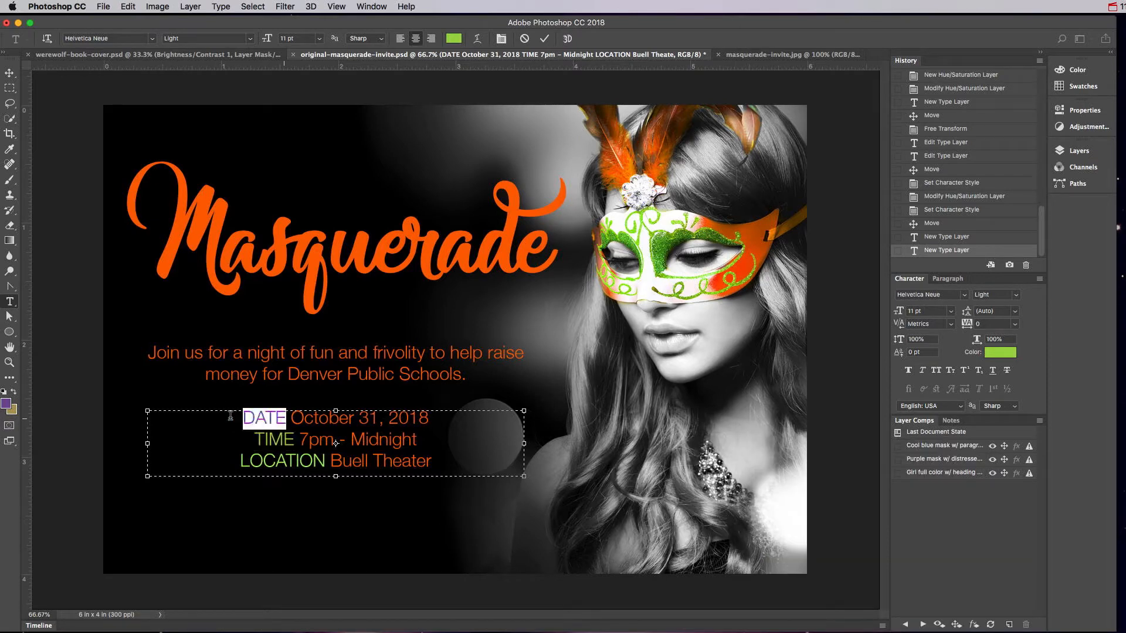
left_click(986, 353)
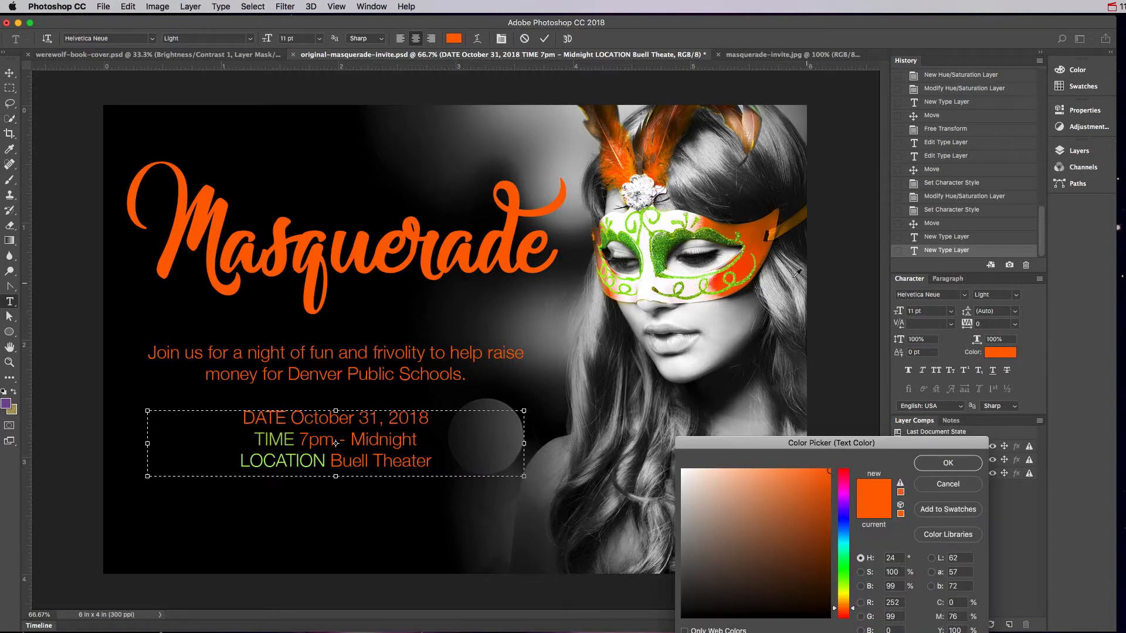
left_click(752, 275)
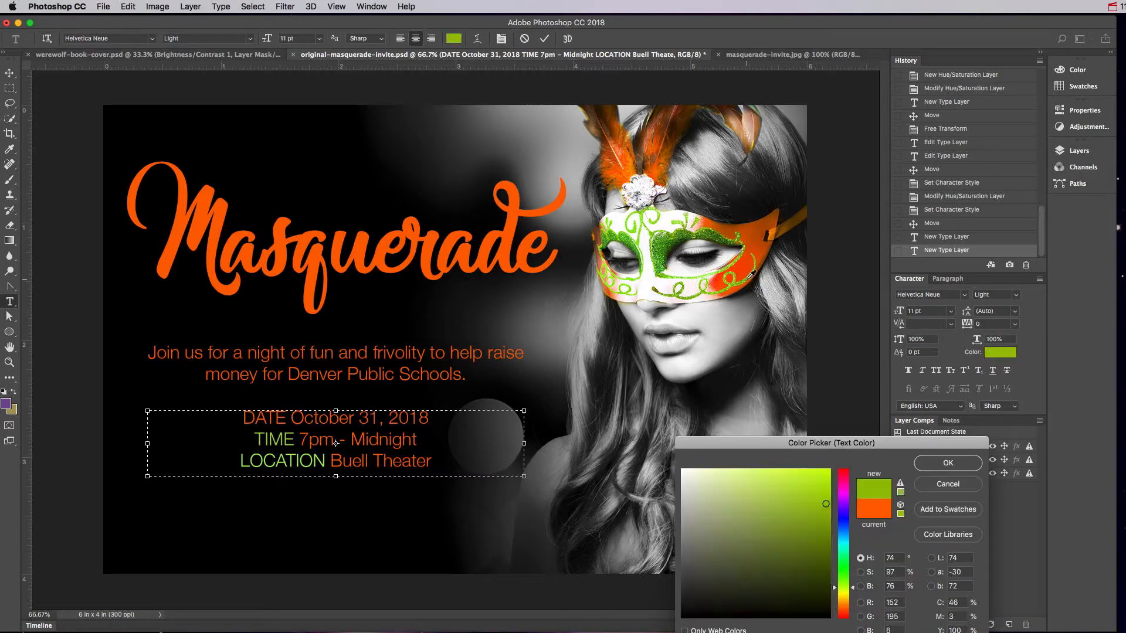
left_click(941, 466)
Commit the event details text and move the block slightly down, centered beneath the invitation sentence
left_click_drag(523, 444, 509, 479)
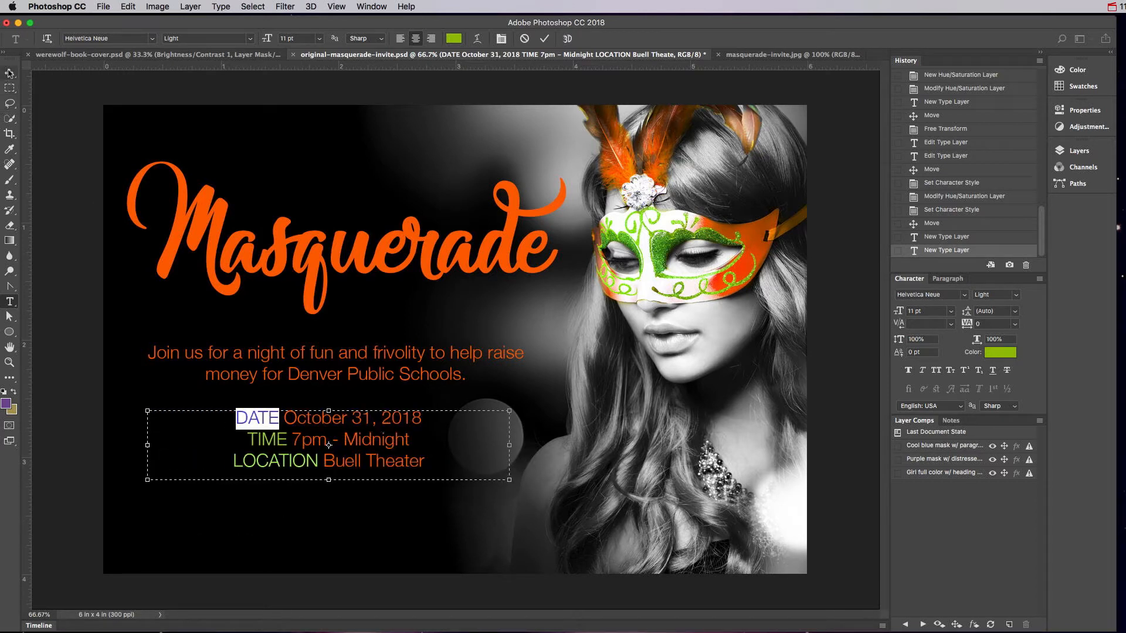
left_click(9, 73)
left_click_drag(373, 444, 358, 470)
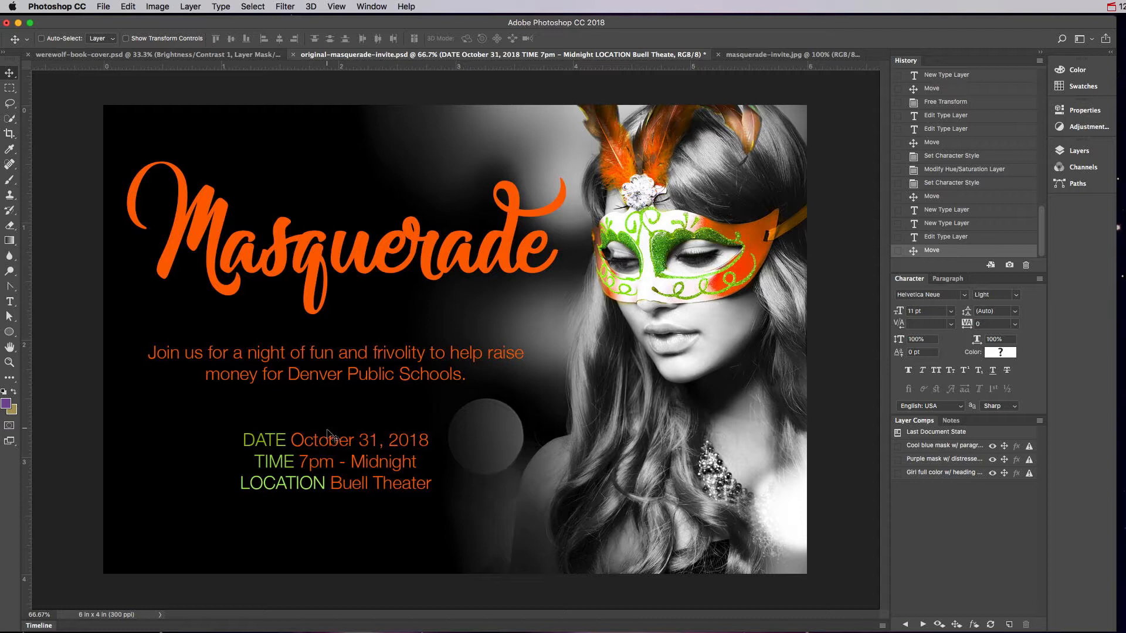
left_click_drag(333, 446, 333, 433)
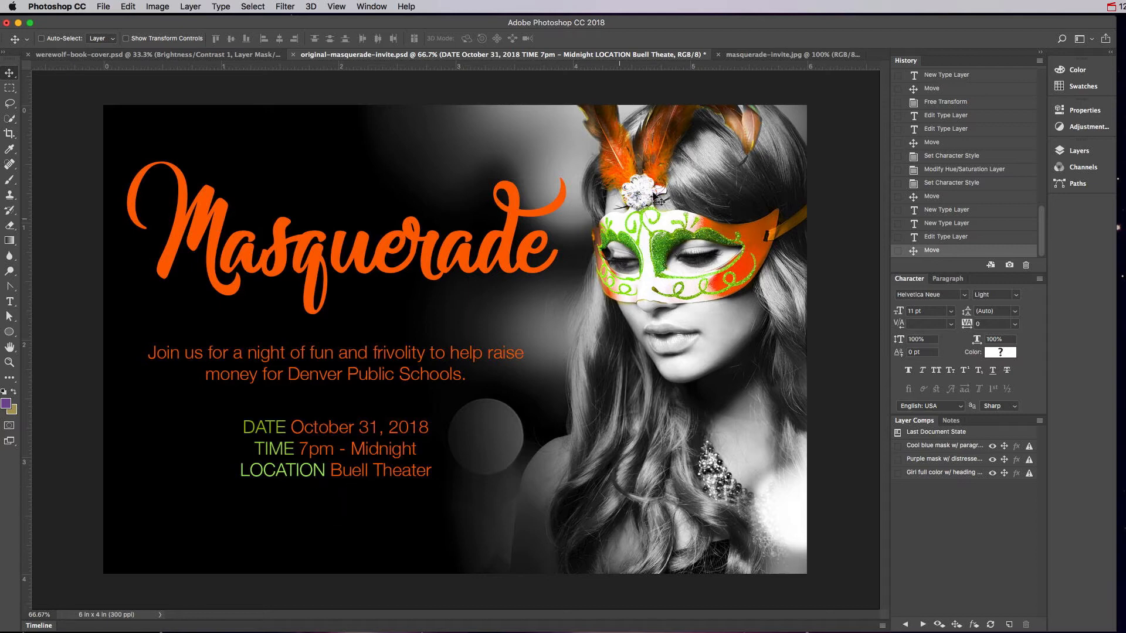
Switch to the masquerade-invite.jpg document to view the reference invitation design
left_click(781, 57)
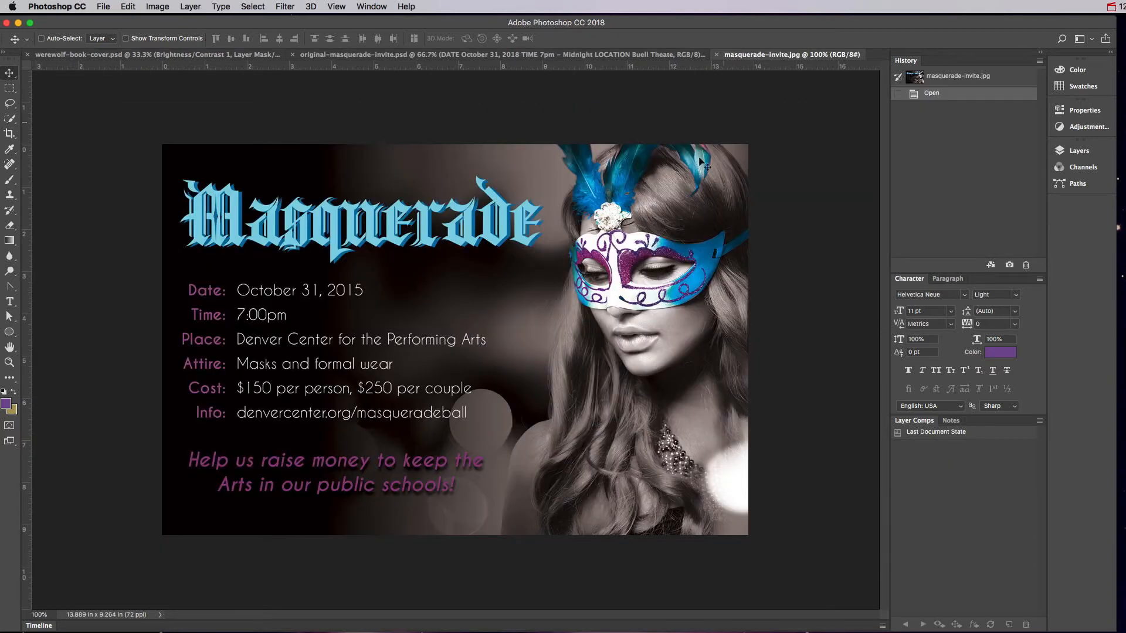